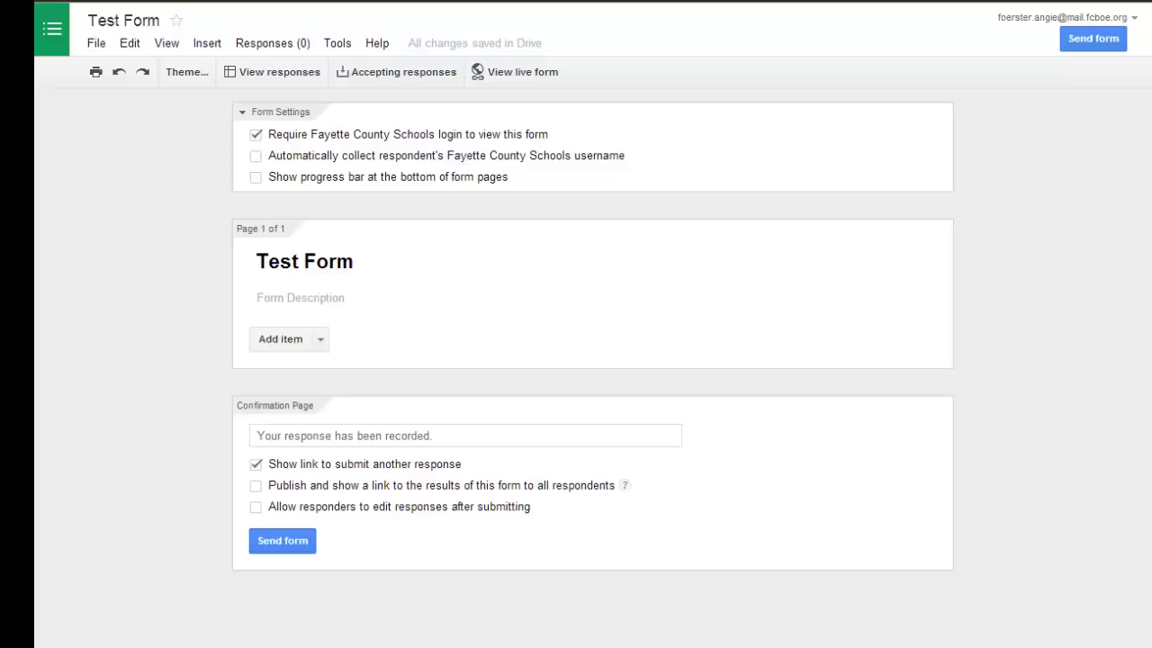
- Add a scale question to the form titled "How well do you like this video?"
{"action": "left_click", "coordinate": [321, 342]}
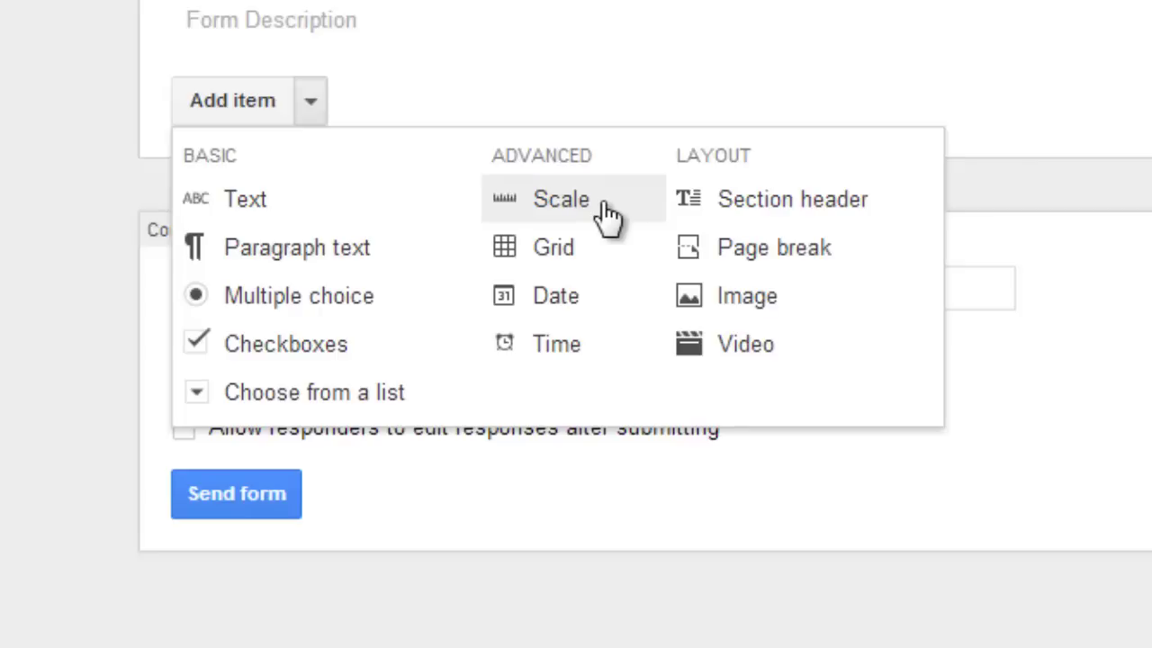
{"action": "left_click", "coordinate": [607, 214]}
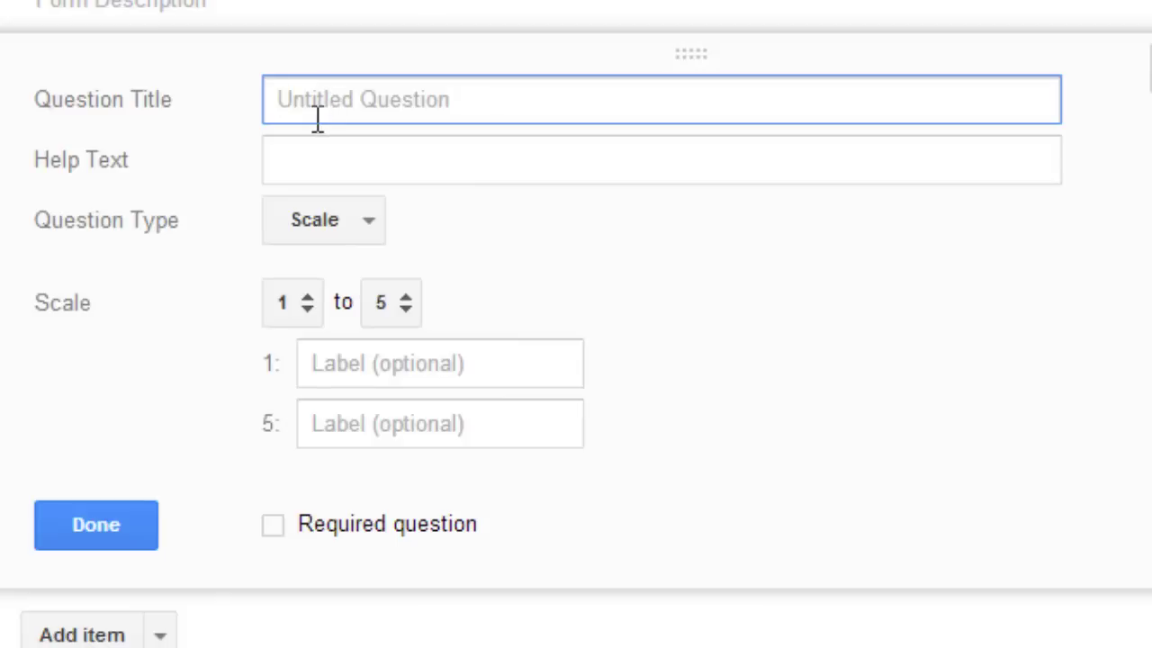
{"action": "type", "text": "How "}
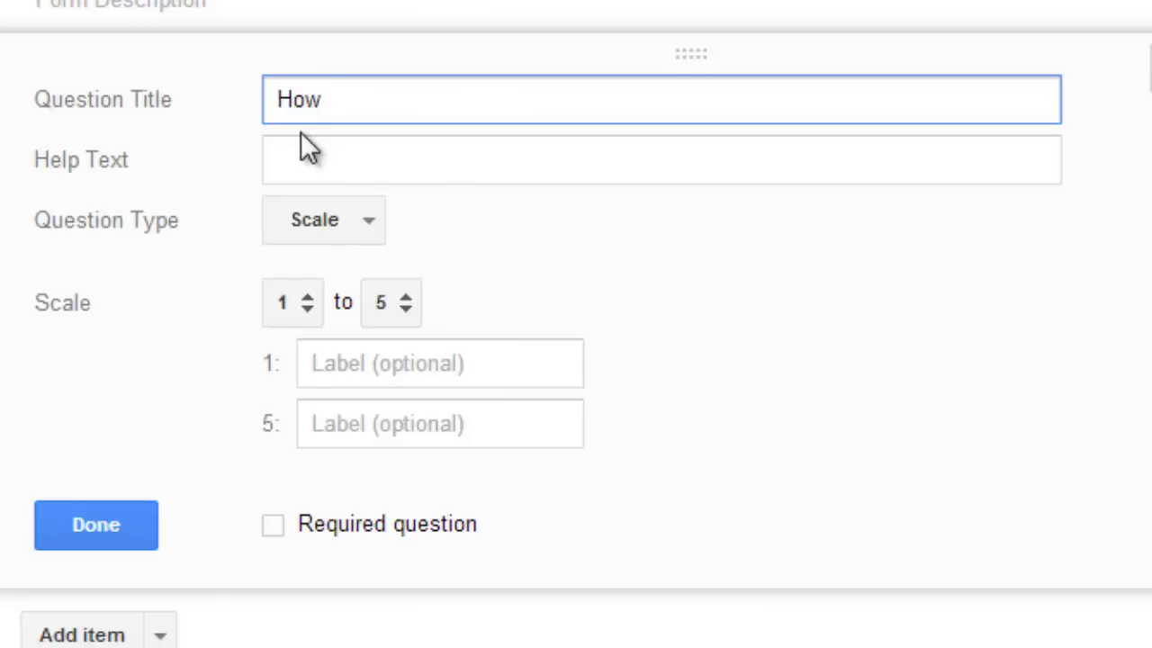
{"action": "type", "text": "well do you like thi"}
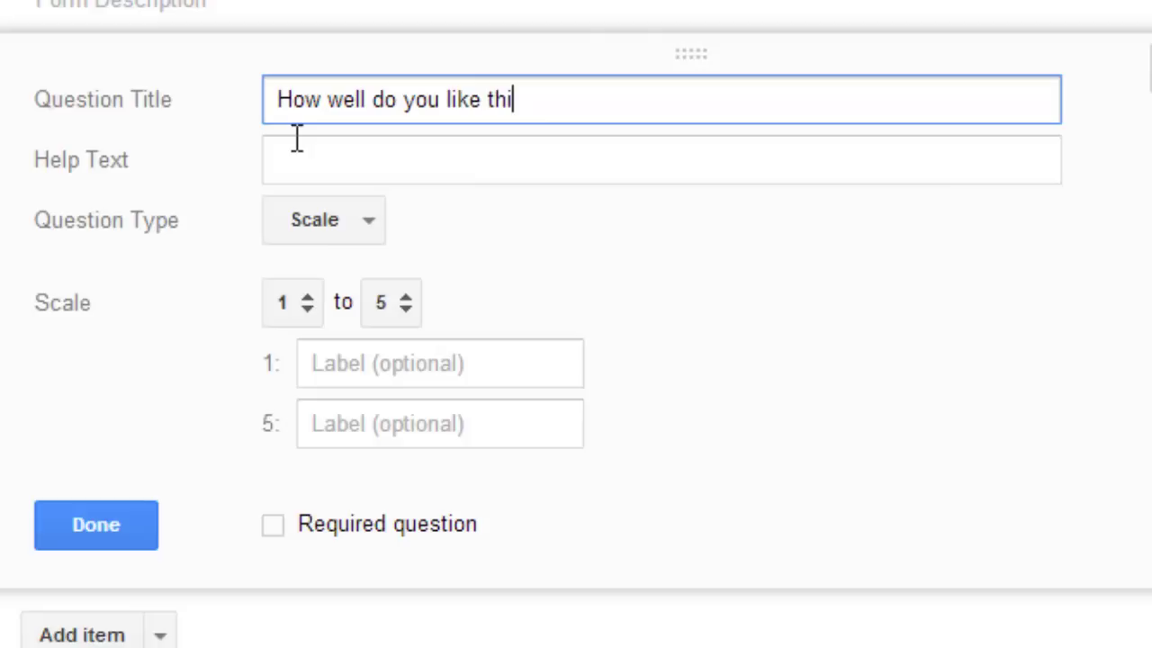
{"action": "type", "text": "s video?"}
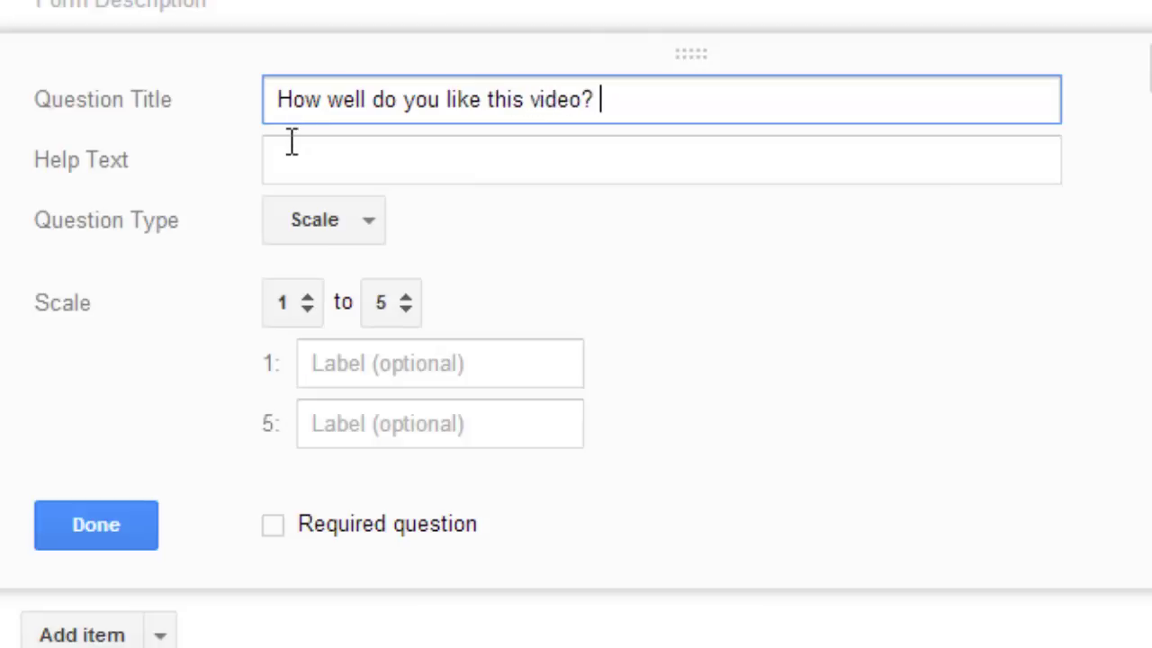
{"action": "left_click_drag", "start_coordinate": [618, 106], "coordinate": [148, 103]}
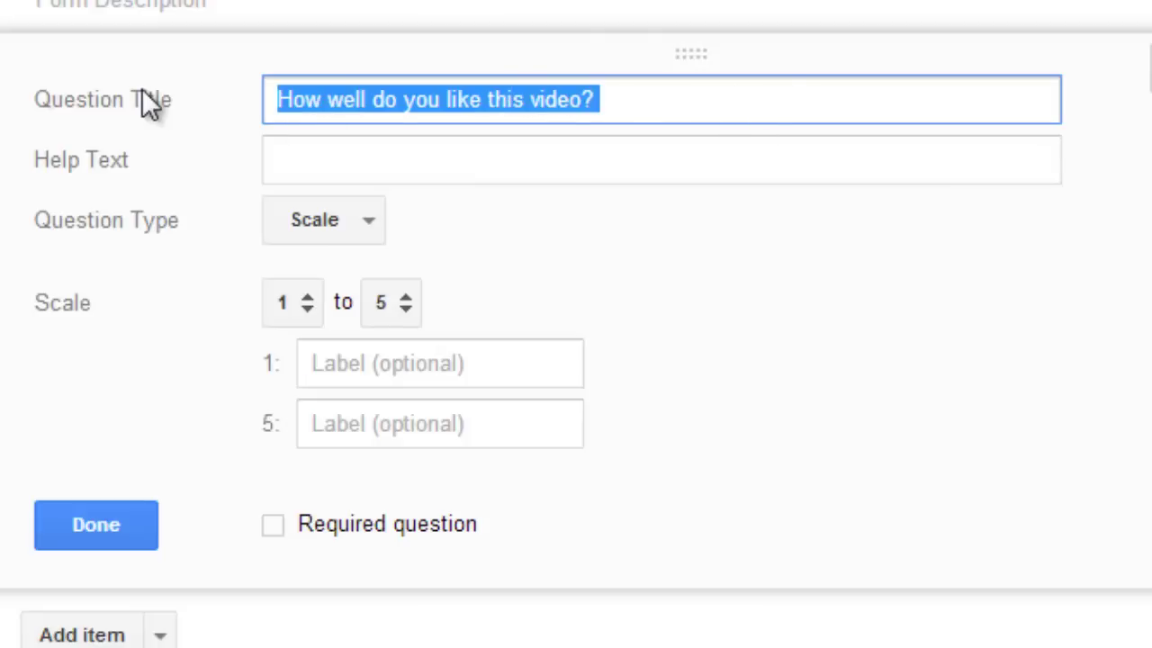
- Label the low end of the scale "Awful!!" and the high end "Awesome"
{"action": "left_click", "coordinate": [513, 370]}
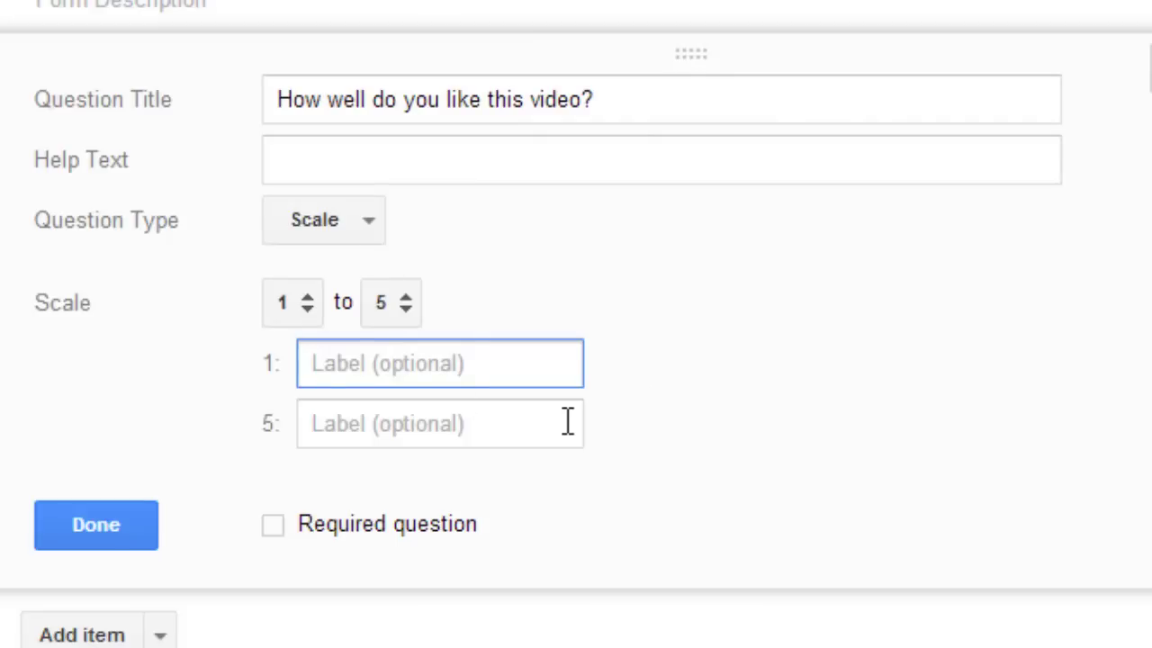
{"action": "type", "text": "Awful!!"}
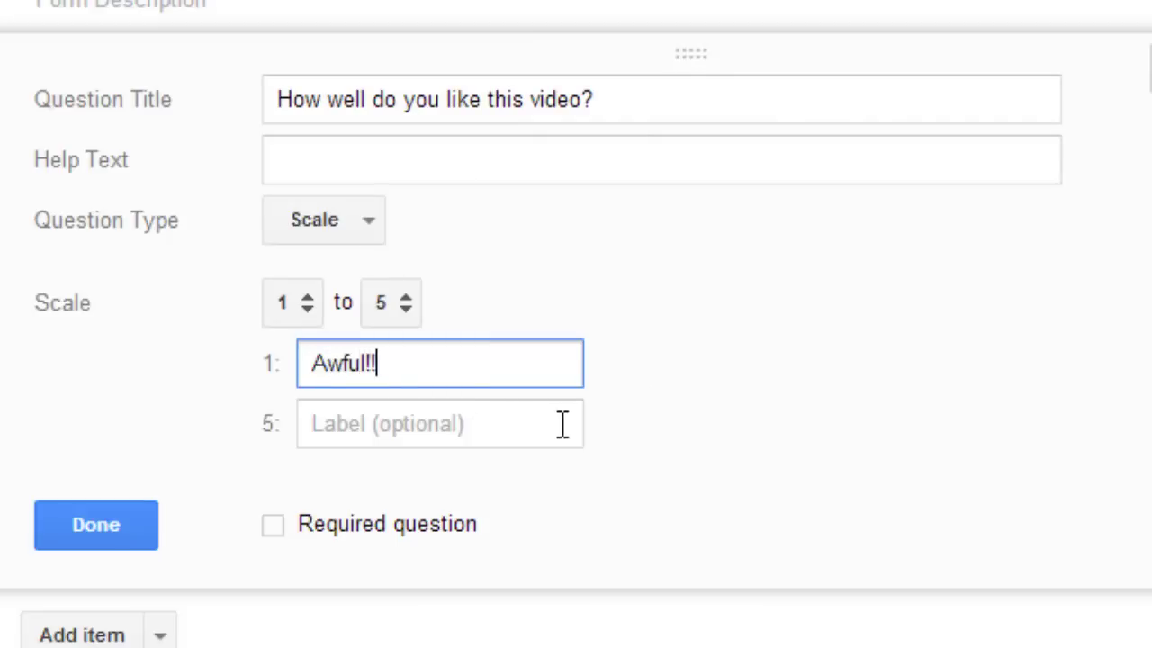
{"action": "left_click", "coordinate": [560, 425]}
{"action": "type", "text": "A"}
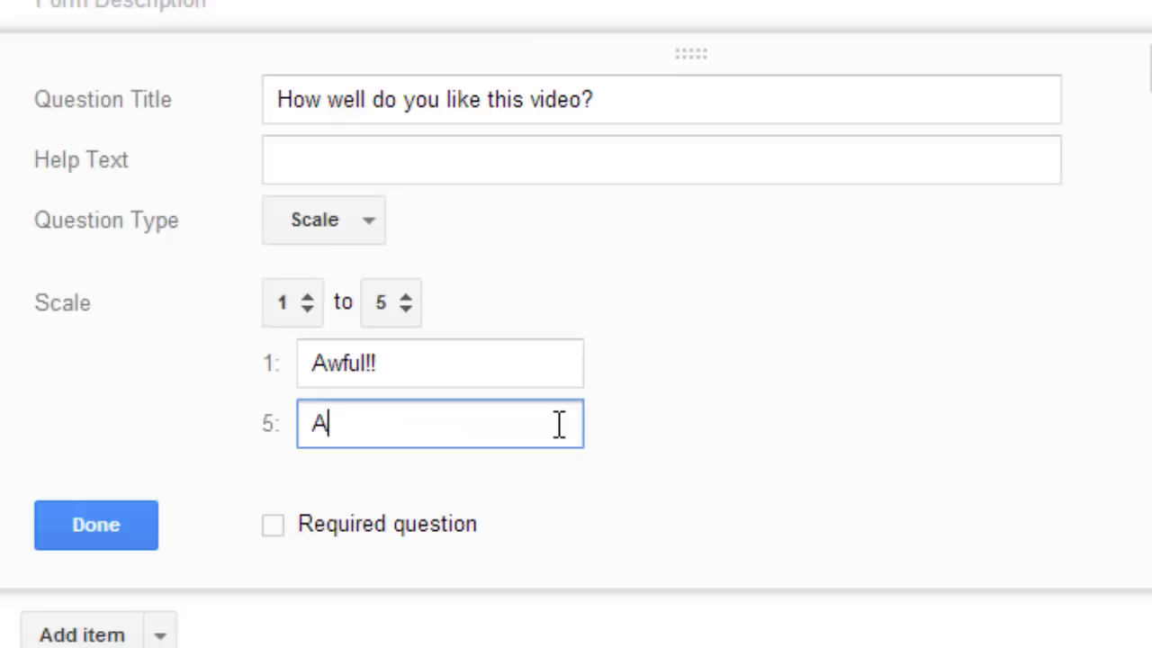
{"action": "type", "text": "wesome"}
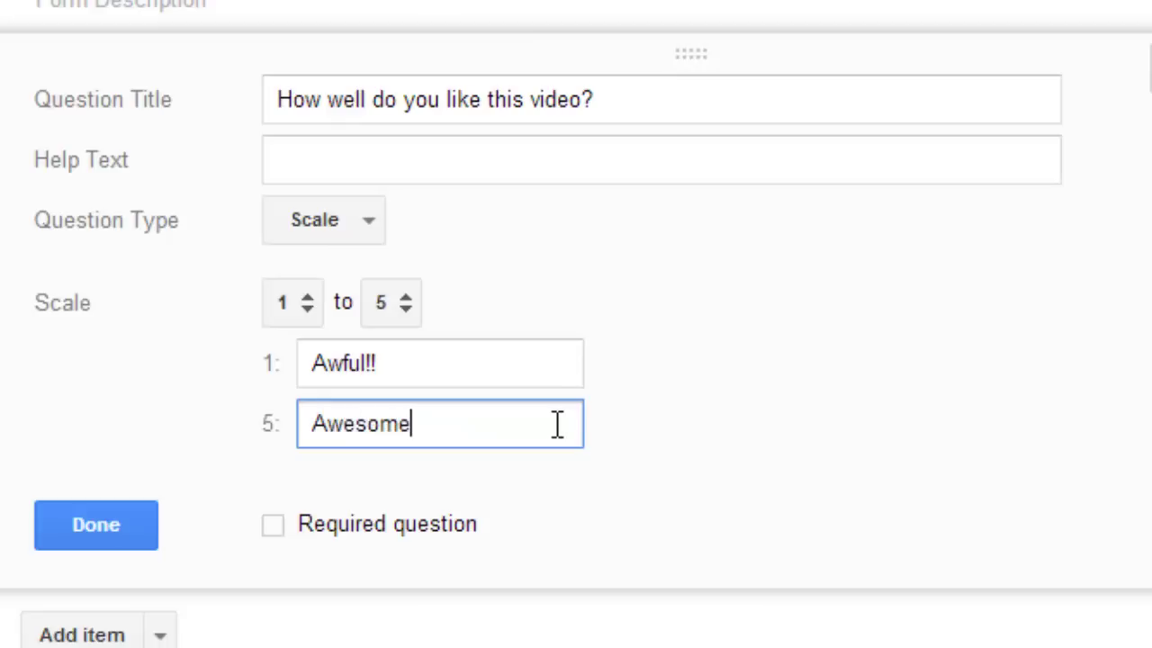
- Try an upper limit of 10 for the video question's scale and return it to 5
{"action": "left_click", "coordinate": [402, 302]}
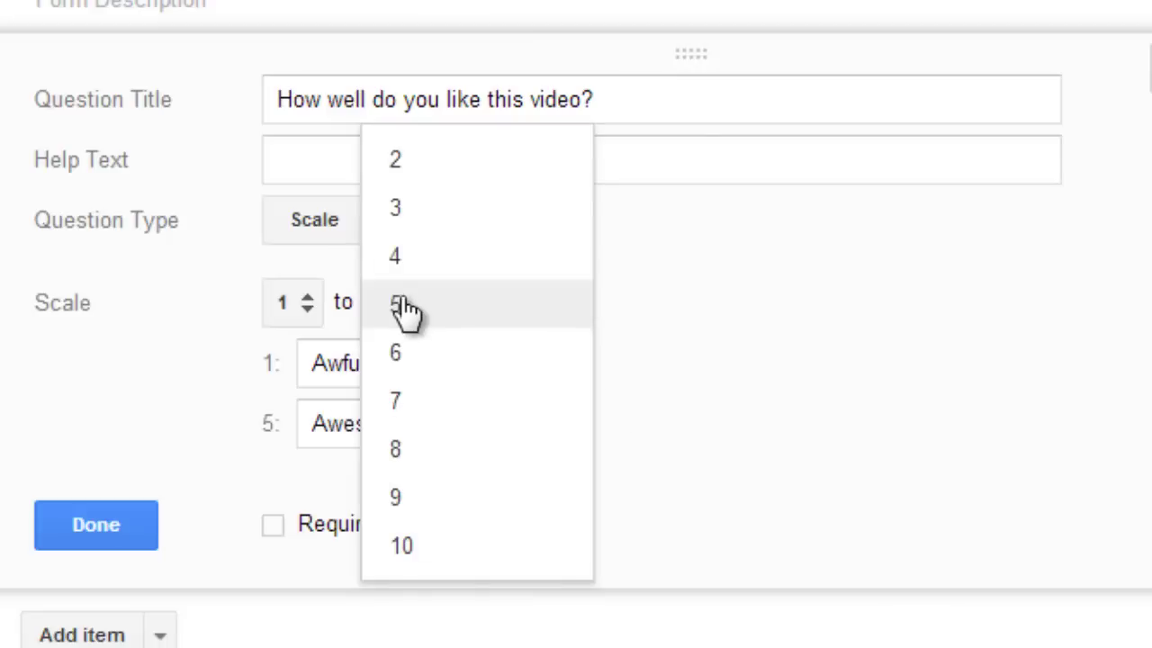
{"action": "left_click", "coordinate": [461, 568]}
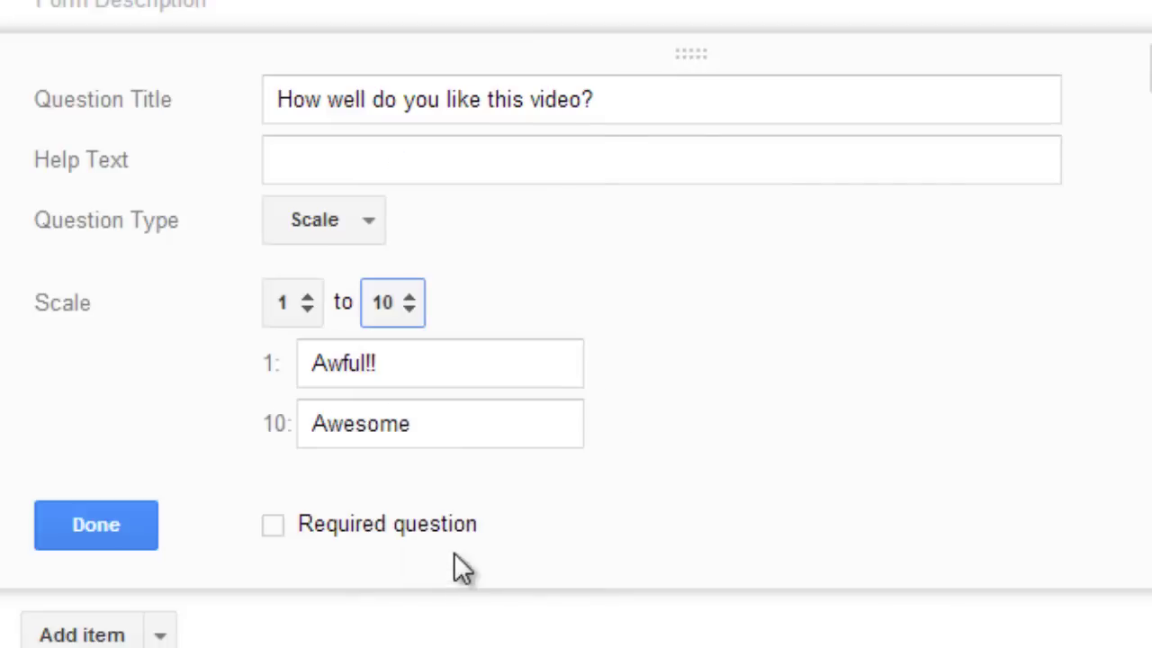
{"action": "left_click", "coordinate": [411, 305]}
{"action": "left_click", "coordinate": [406, 65]}
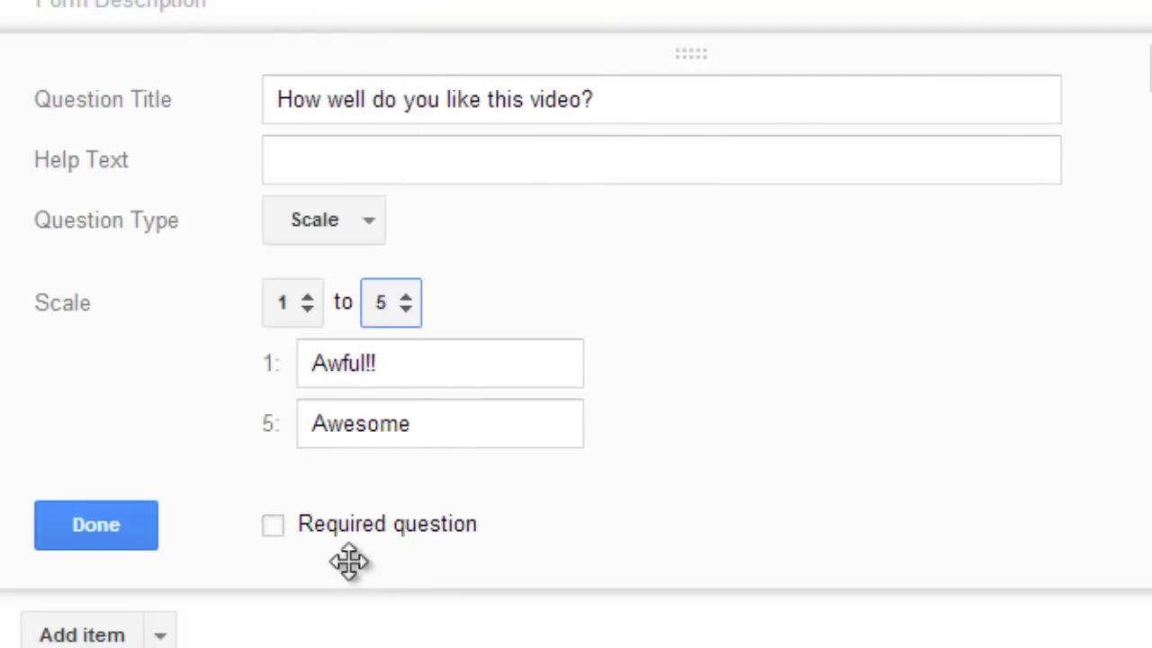
- Make the video rating question required and finish editing it
{"action": "left_click", "coordinate": [283, 546]}
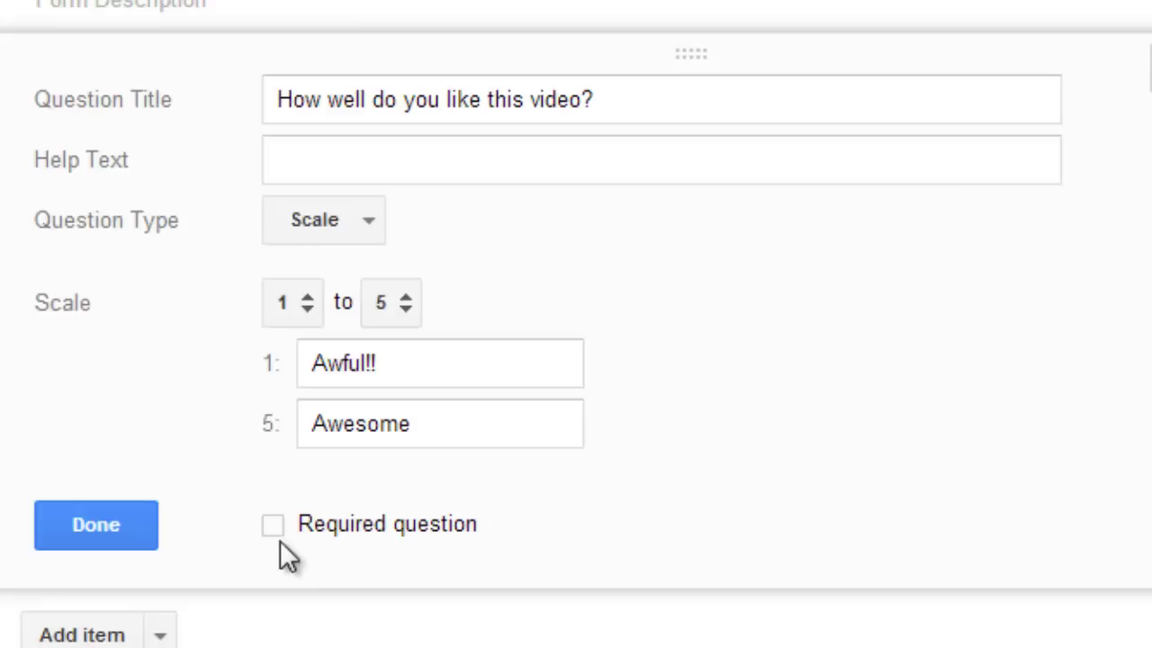
{"action": "left_click", "coordinate": [284, 546]}
{"action": "left_click", "coordinate": [120, 522]}
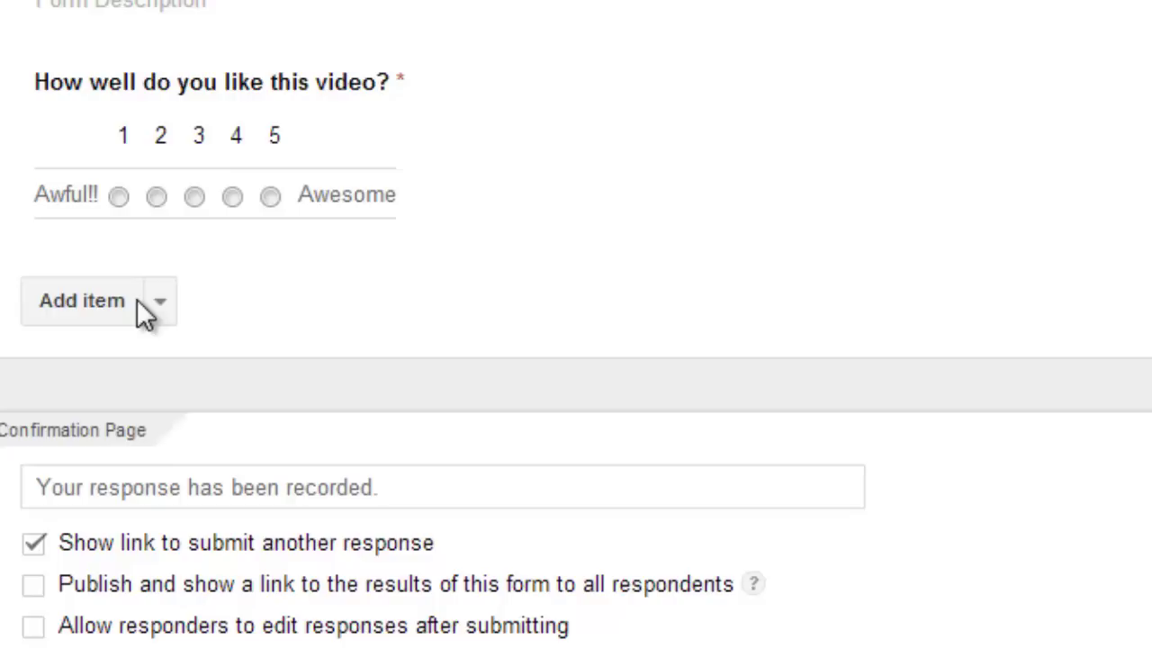
- Add a grid question below the scale question, titled "How well do you like these foods?"
{"action": "left_click", "coordinate": [158, 301]}
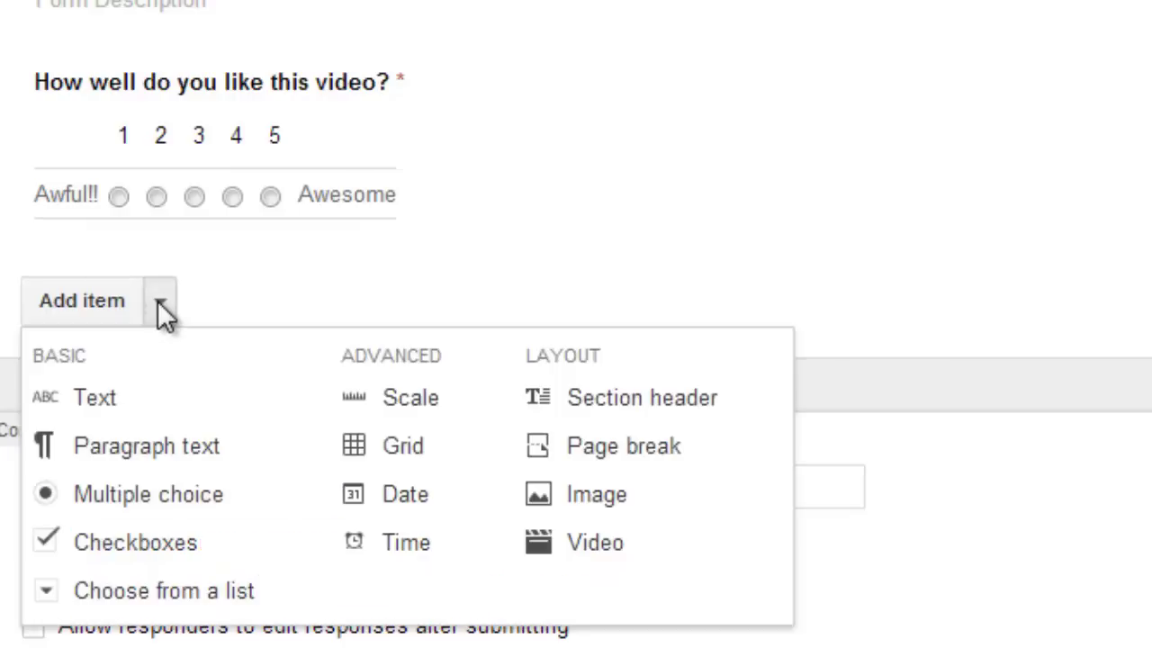
{"action": "left_click", "coordinate": [389, 455]}
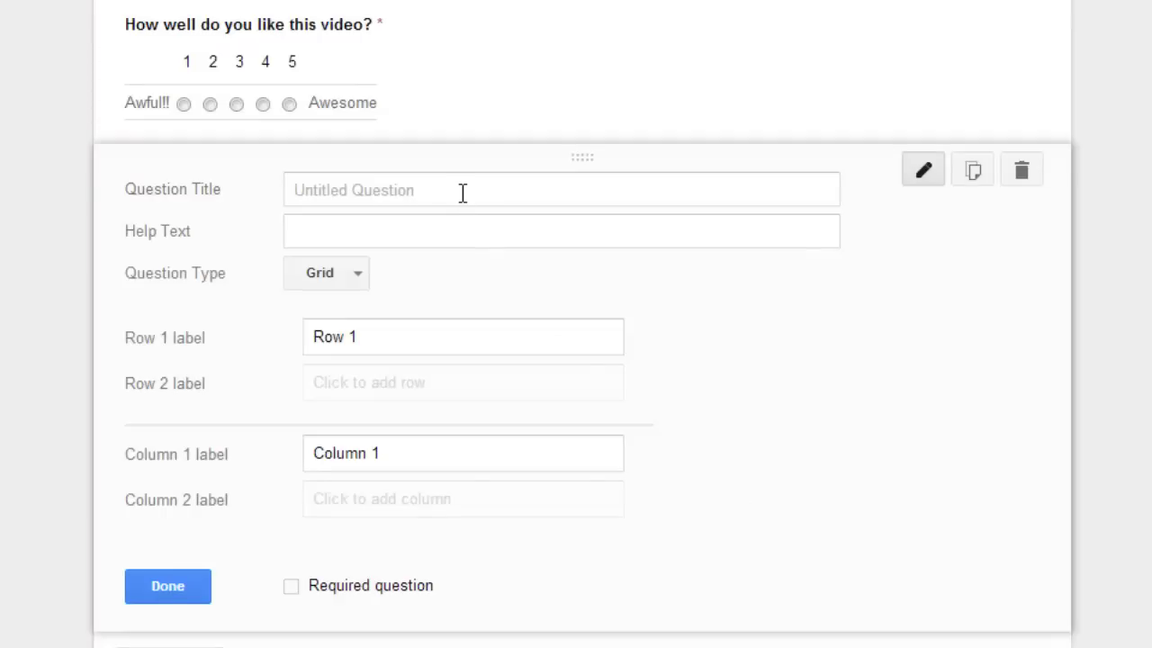
{"action": "left_click", "coordinate": [473, 184]}
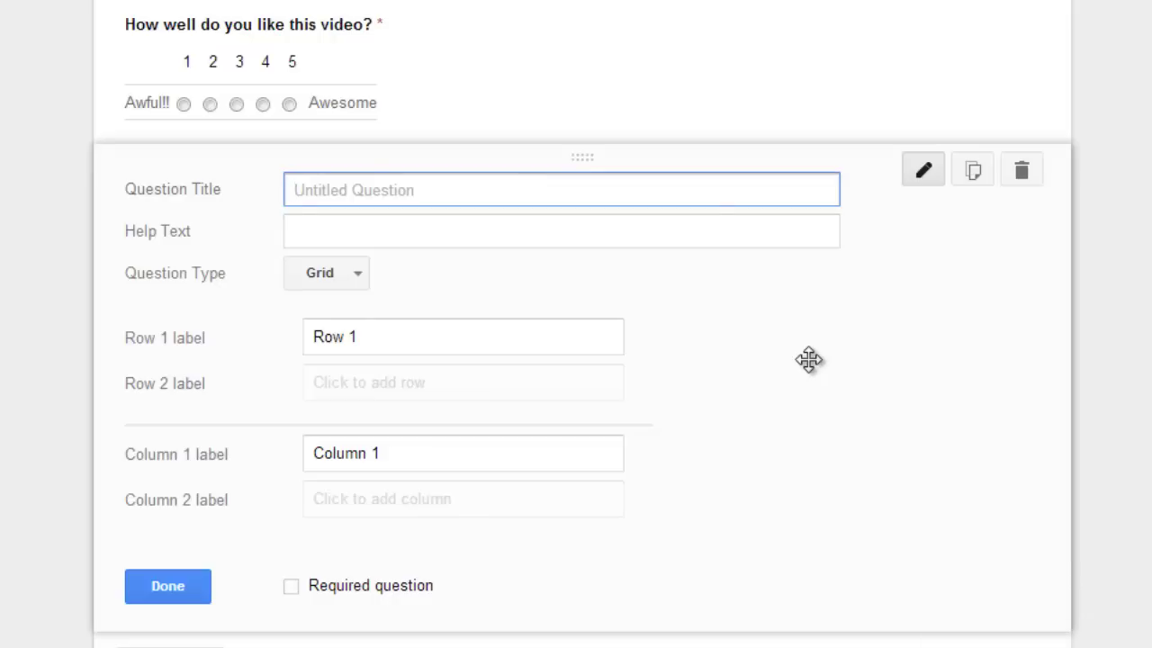
{"action": "type", "text": "How w"}
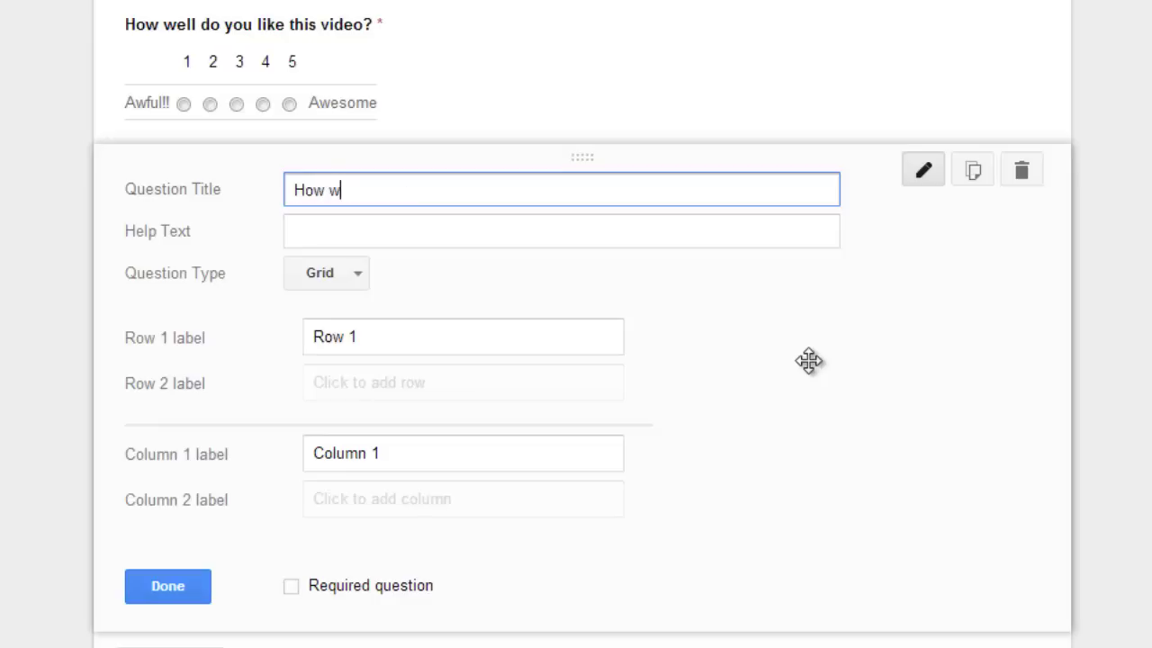
{"action": "type", "text": "ell do you like"}
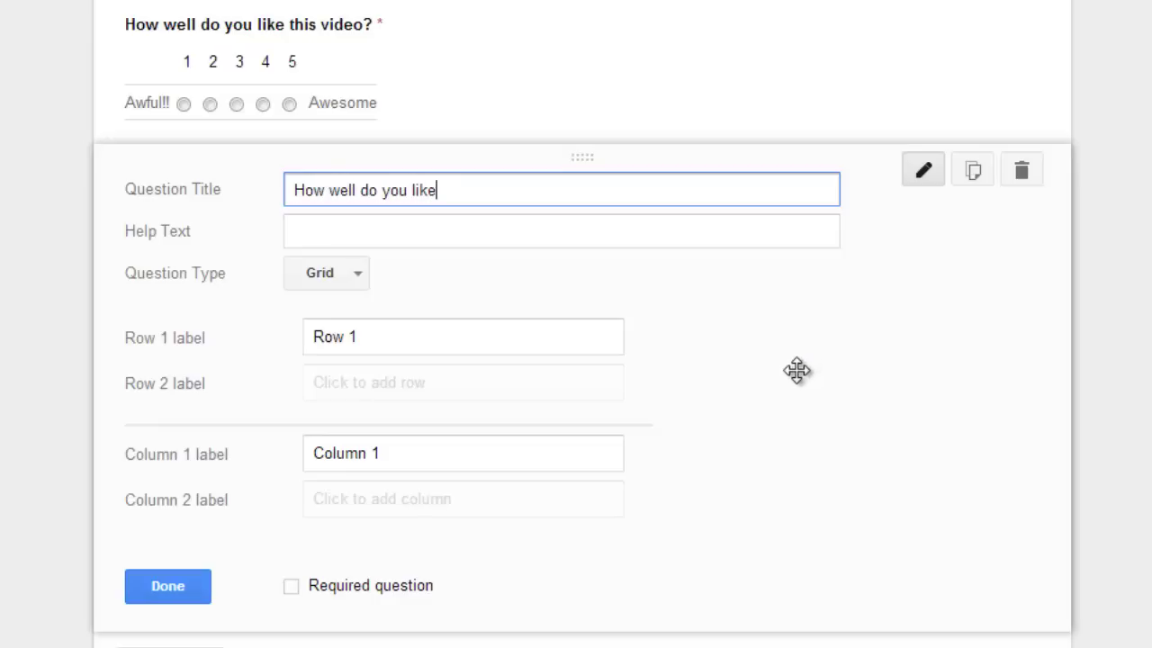
{"action": "type", "text": " these foods?"}
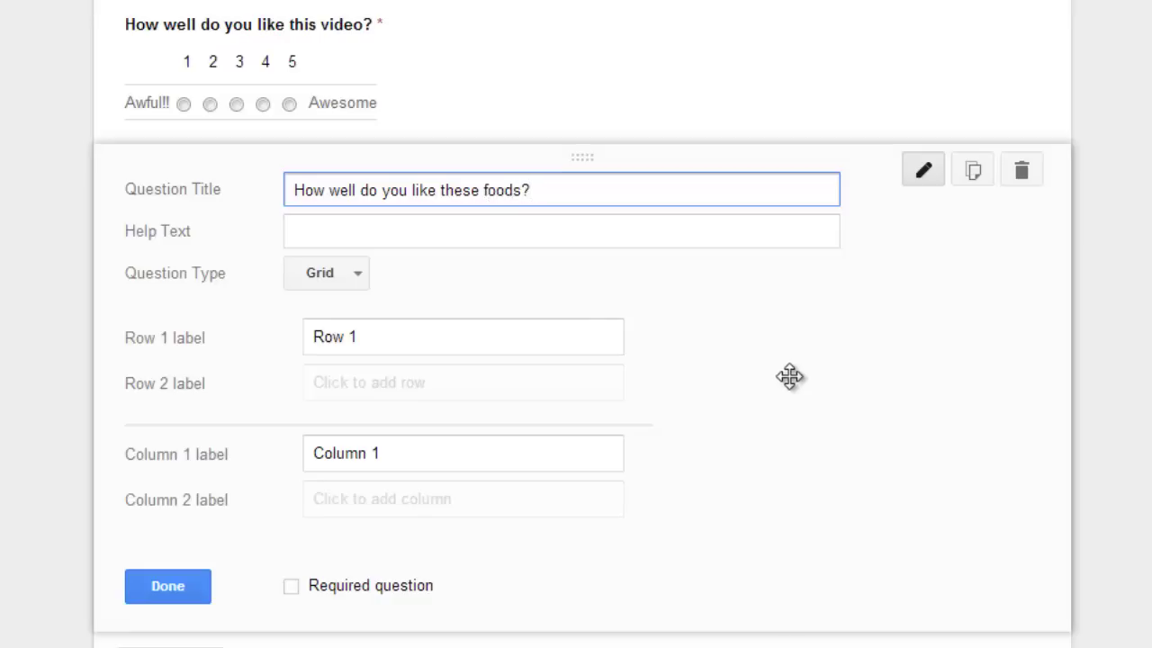
- Label the grid question's three rows Pizza, Hot Dog and Sandwich
{"action": "left_click", "coordinate": [432, 346]}
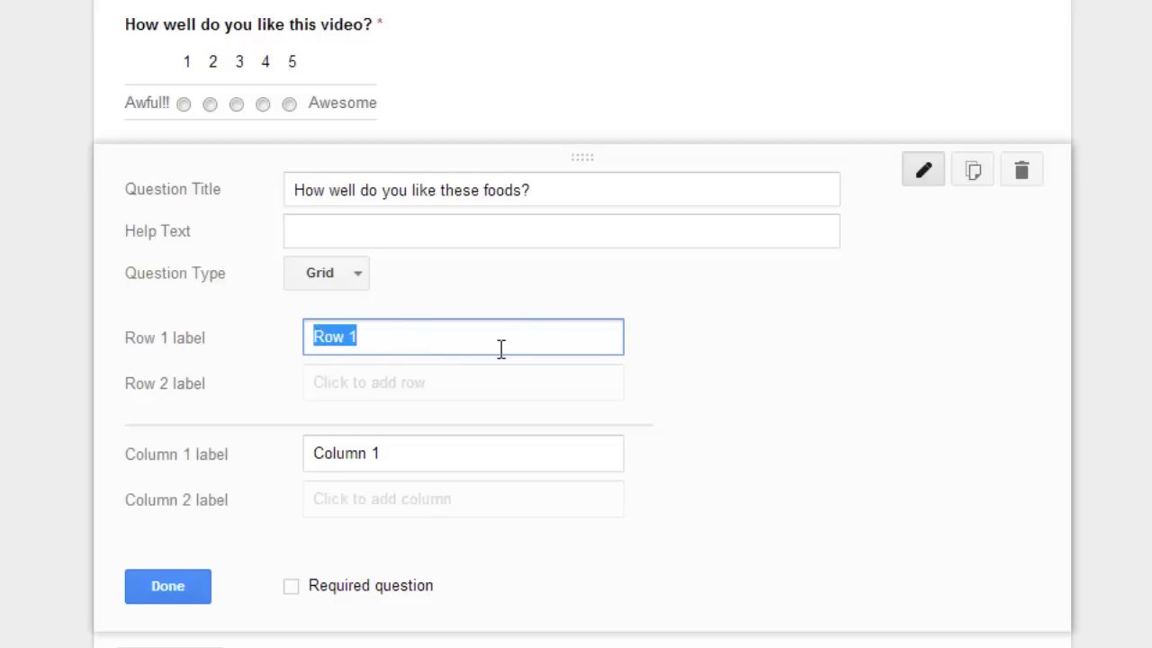
{"action": "type", "text": "Pizza"}
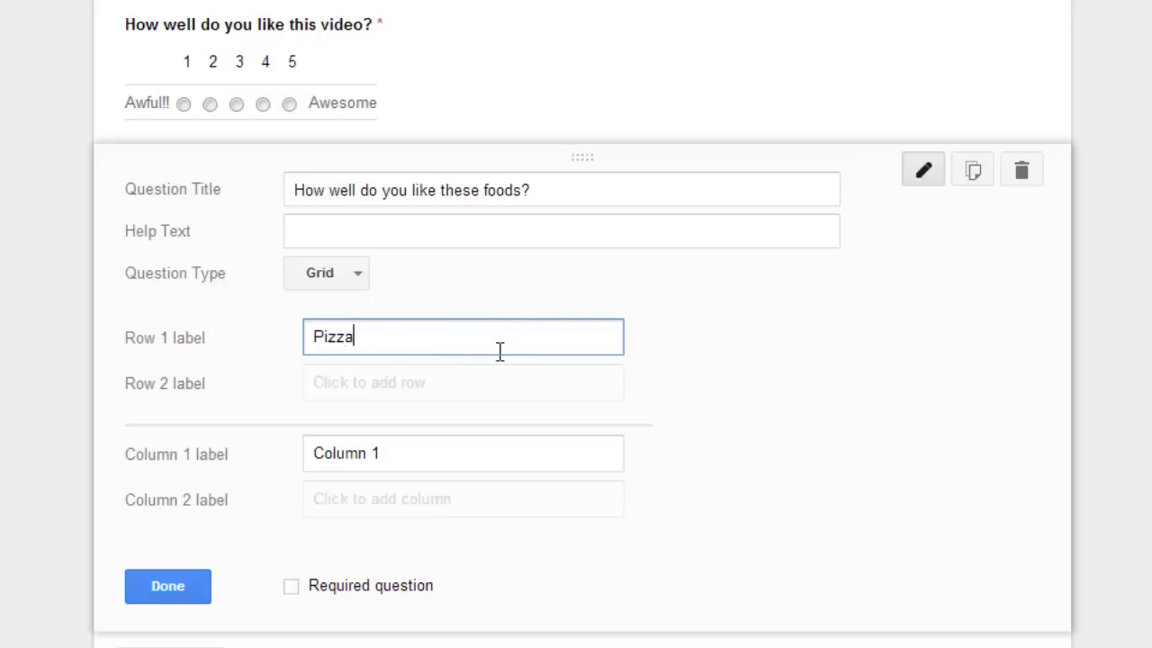
{"action": "key", "text": "Return"}
{"action": "type", "text": "Hot"}
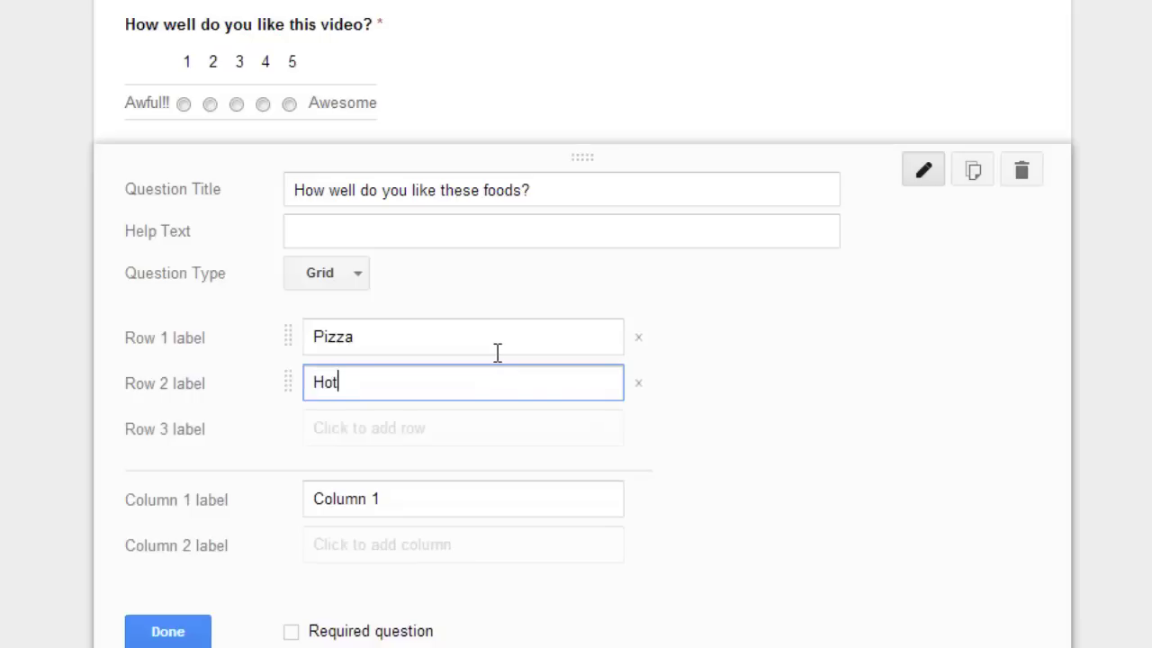
{"action": "type", "text": " Dog"}
{"action": "key", "text": "Return"}
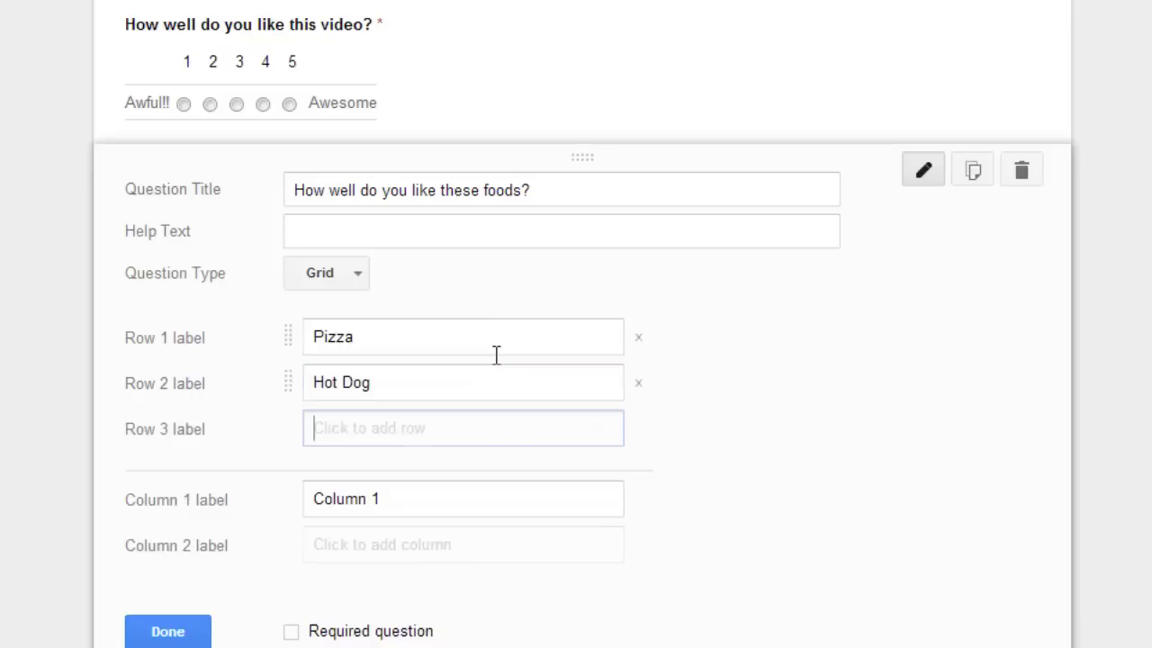
{"action": "type", "text": "Sandwich"}
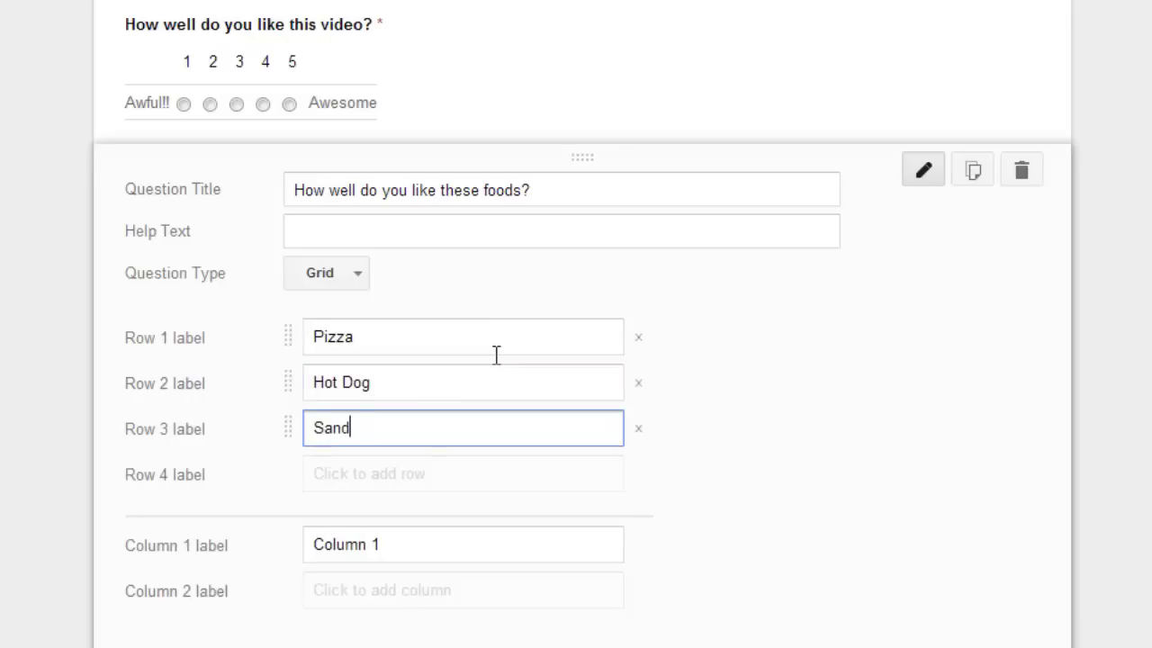
- Label the grid's three columns "Not at all", "Some" and "It is my favorite!", and finish editing the question
{"action": "key", "text": "Tab"}
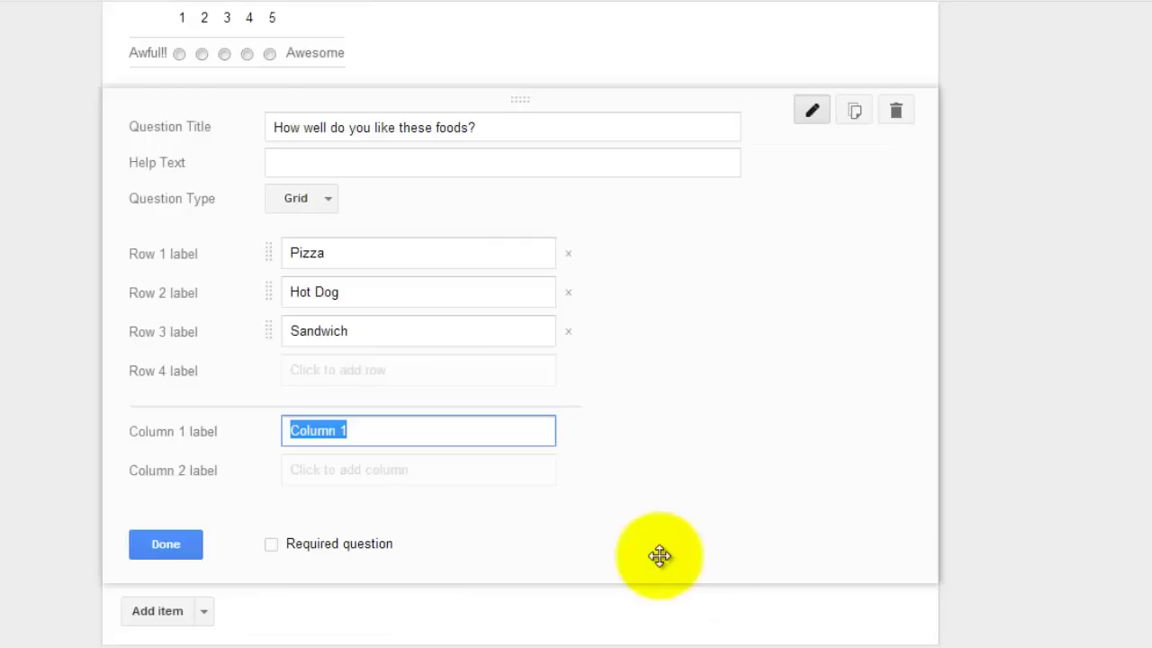
{"action": "type", "text": "Not at all"}
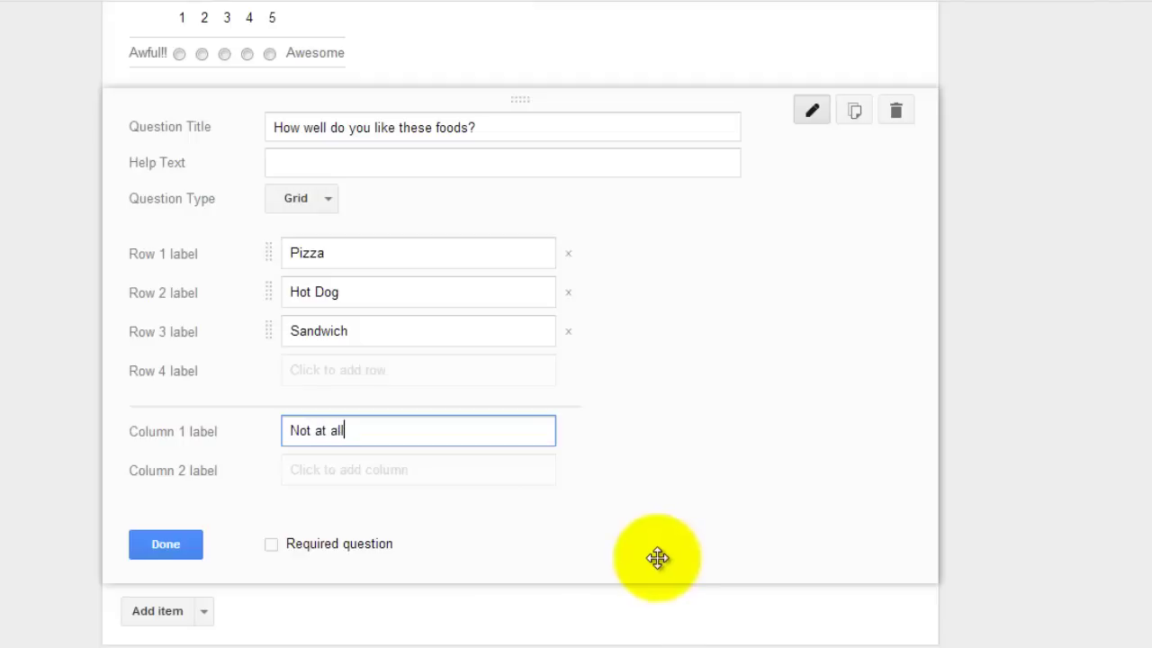
{"action": "key", "text": "Tab"}
{"action": "type", "text": "Some"}
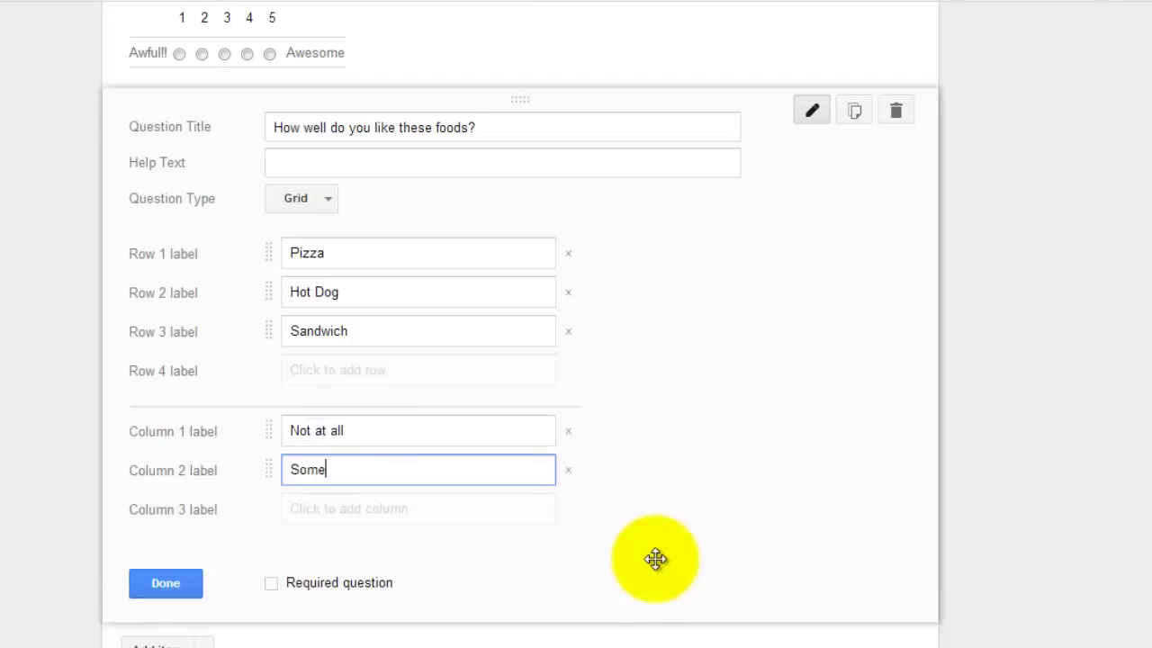
{"action": "key", "text": "Tab"}
{"action": "type", "text": "It"}
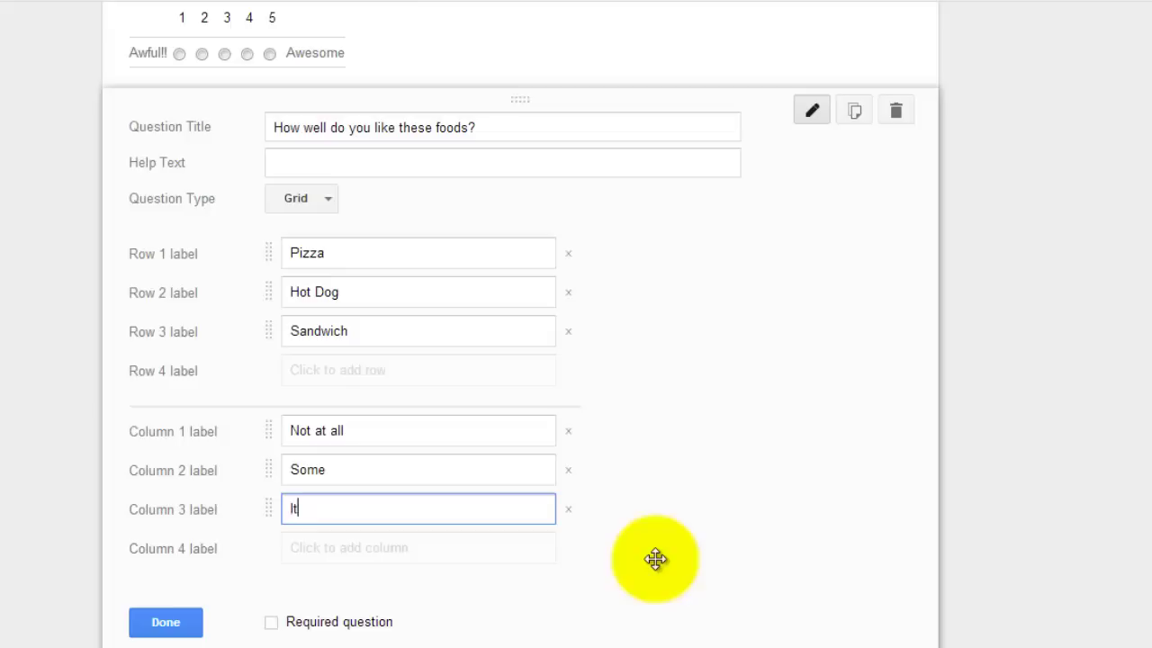
{"action": "type", "text": " is my favorite!"}
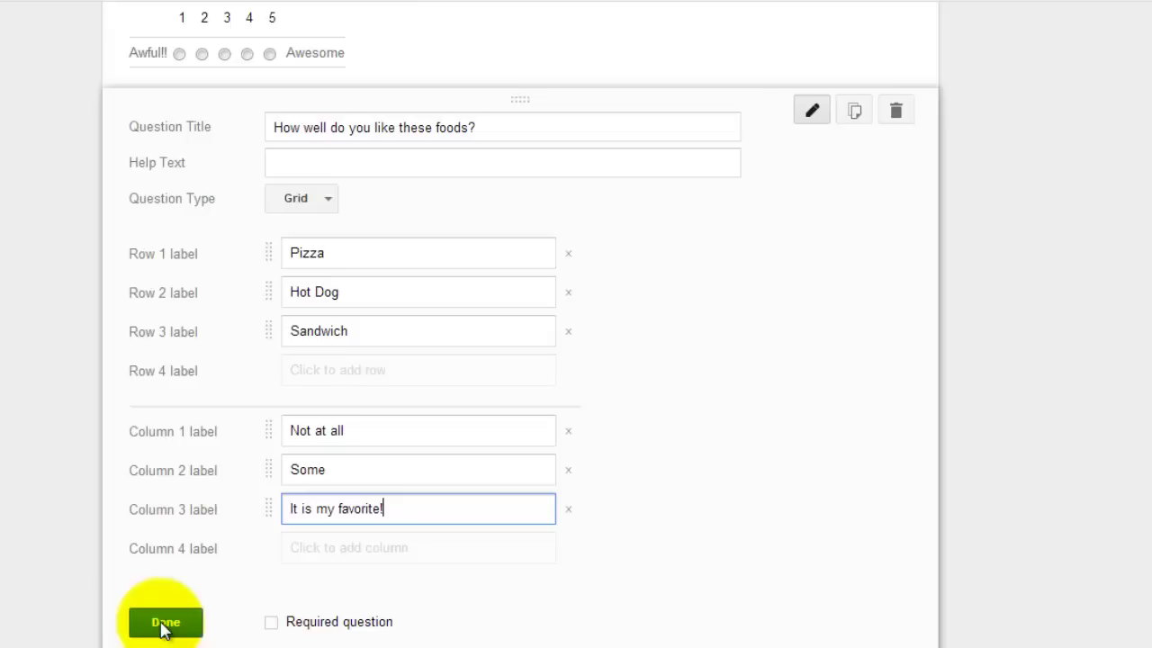
{"action": "left_click", "coordinate": [163, 625]}
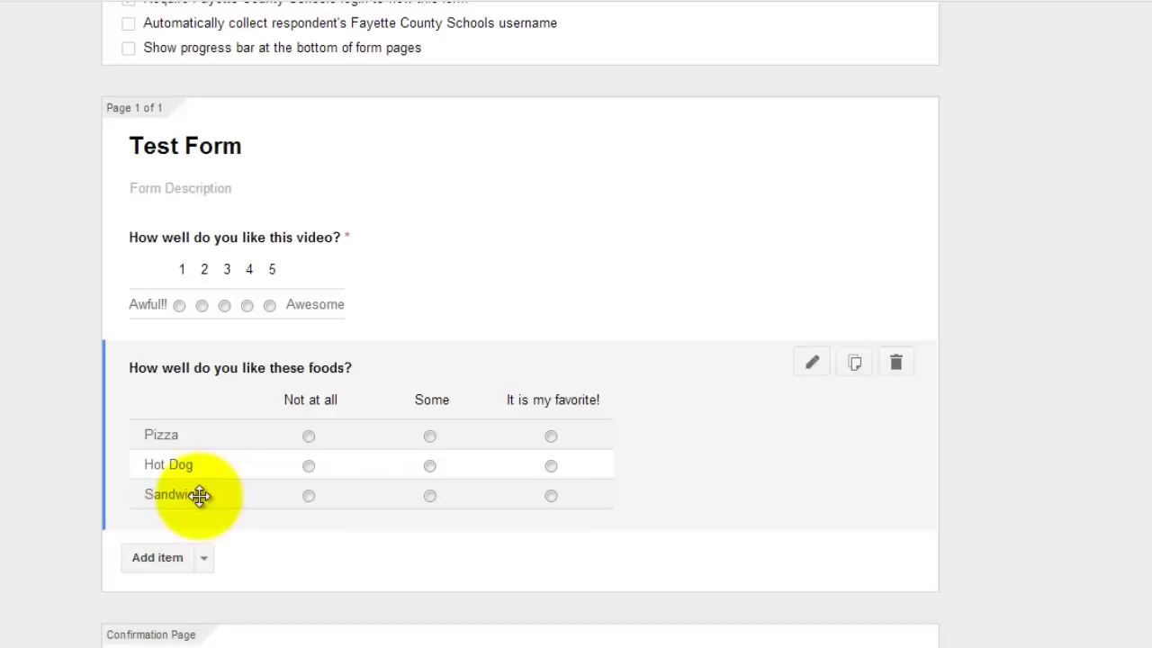
- Reopen the foods grid question for editing, review its row and column labels, and close it
{"action": "left_click", "coordinate": [813, 365]}
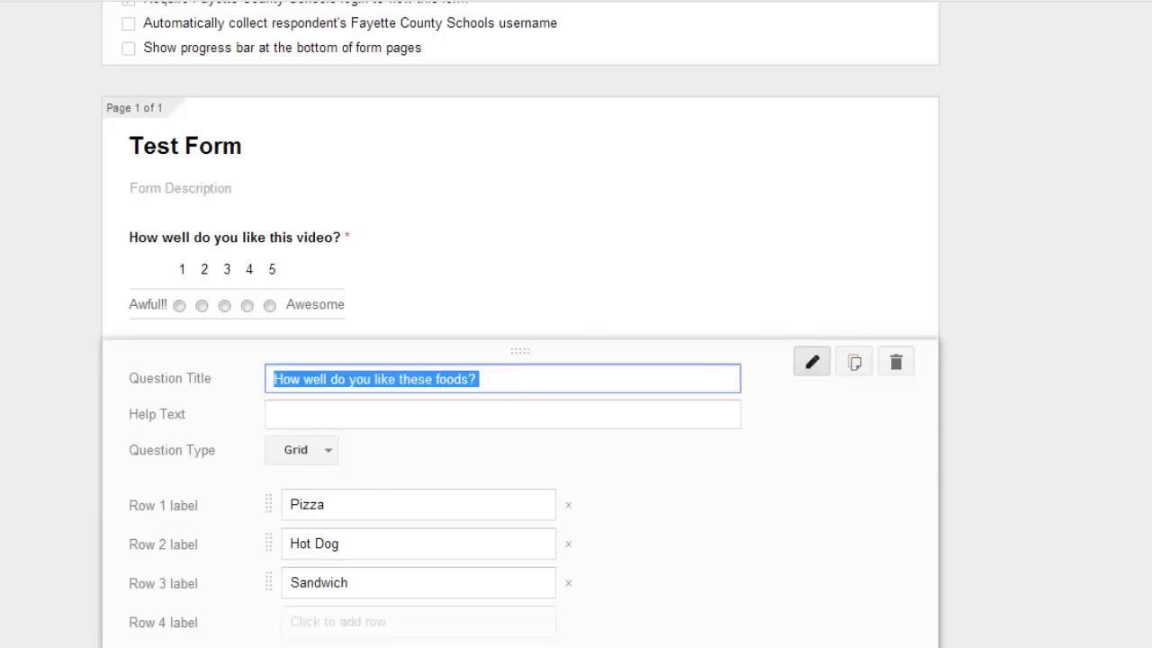
{"action": "scroll", "coordinate": [1149, 382], "scroll_direction": "down", "scroll_amount": 2}
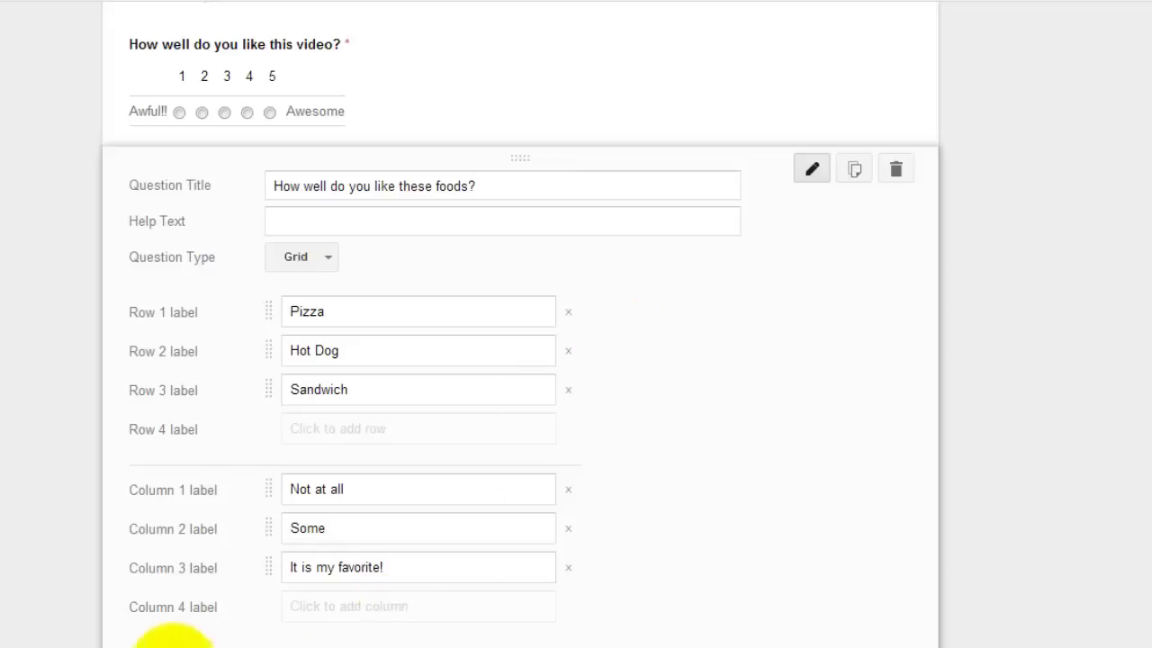
{"action": "left_click", "coordinate": [173, 640]}
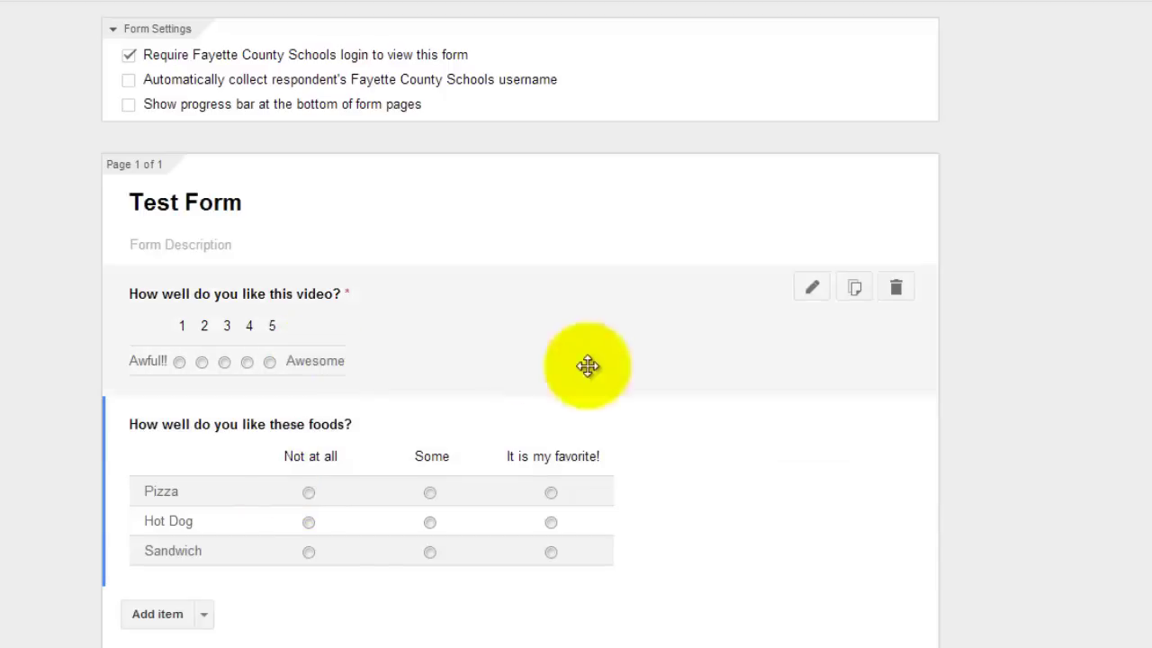
- Add a date question below the foods grid, titled "When do you want to go?"
{"action": "scroll", "coordinate": [766, 592], "scroll_direction": "down", "scroll_amount": 1}
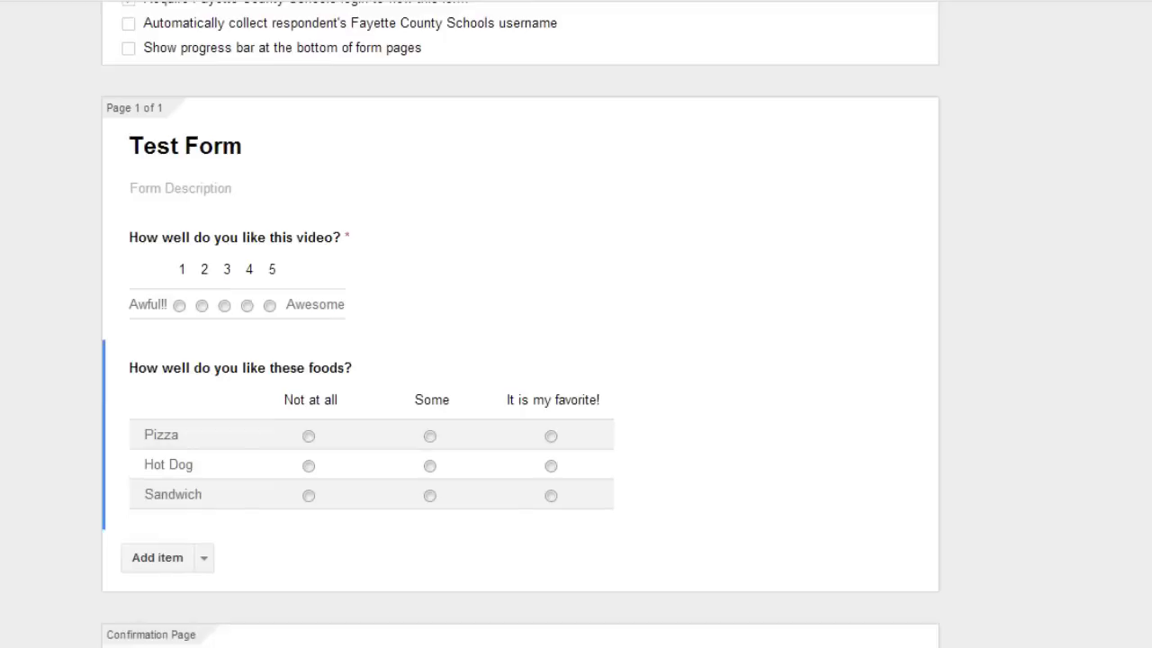
{"action": "scroll", "coordinate": [216, 597], "scroll_direction": "down", "scroll_amount": 1}
{"action": "scroll", "coordinate": [217, 597], "scroll_direction": "down", "scroll_amount": 2}
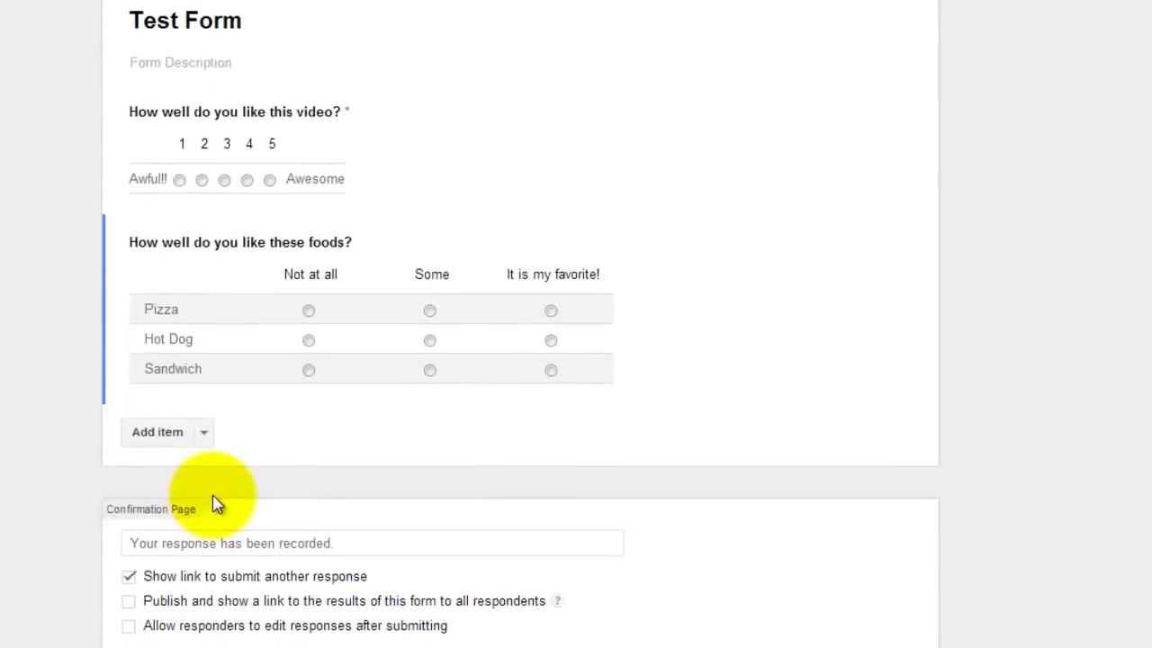
{"action": "left_click", "coordinate": [203, 379]}
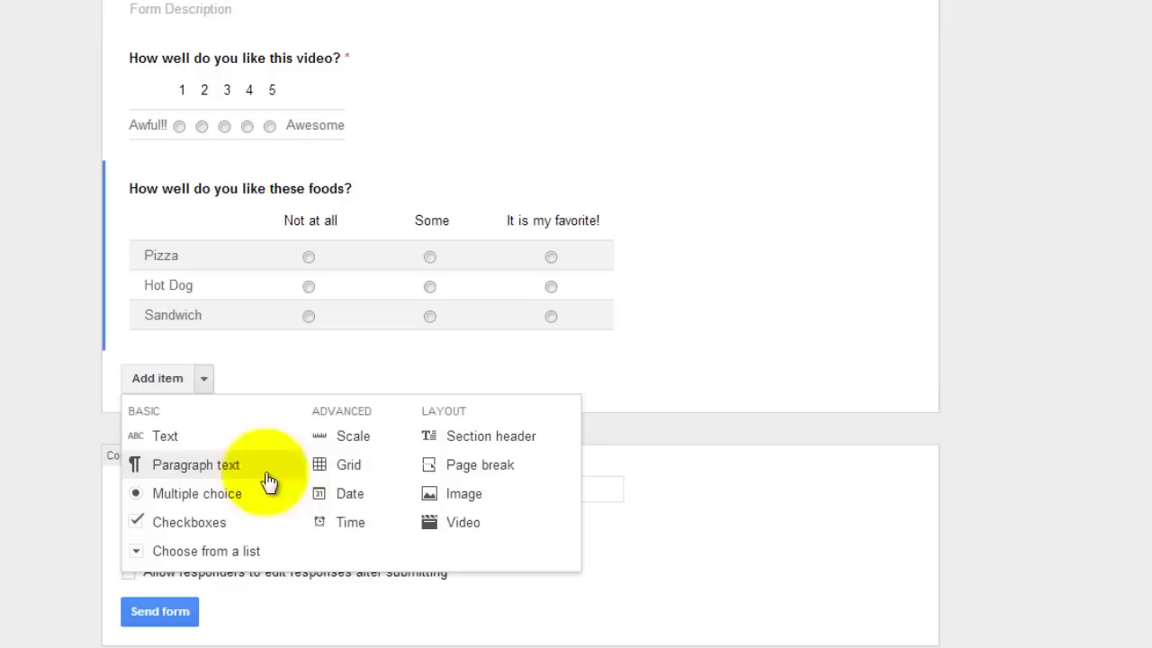
{"action": "left_click", "coordinate": [364, 497]}
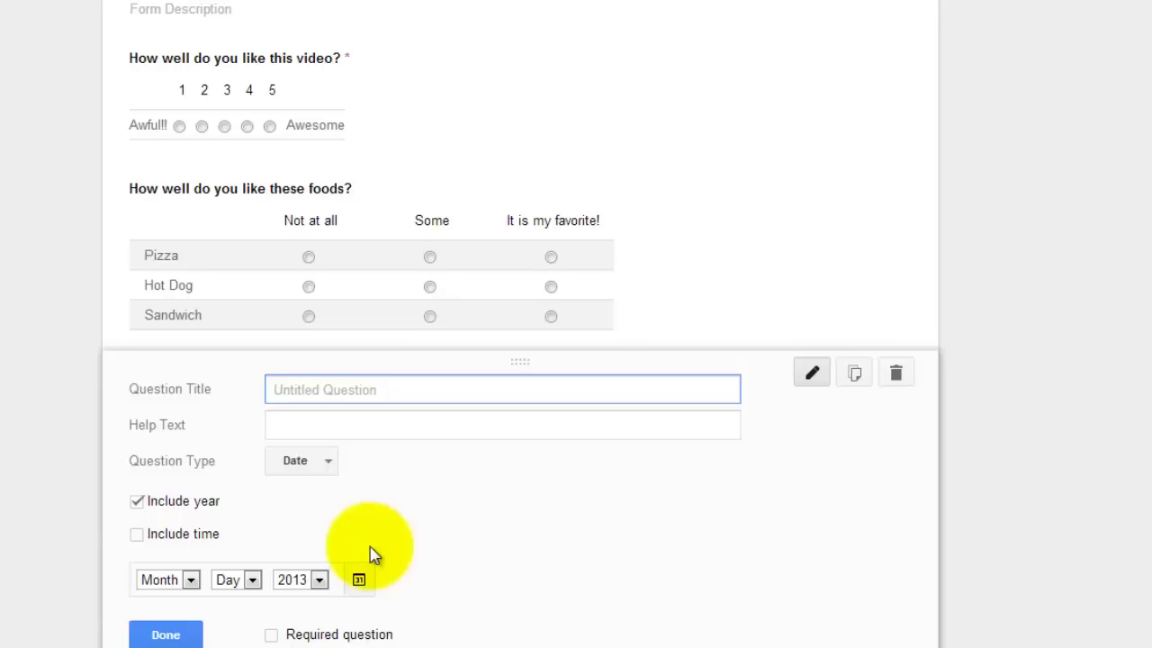
{"action": "type", "text": "When do"}
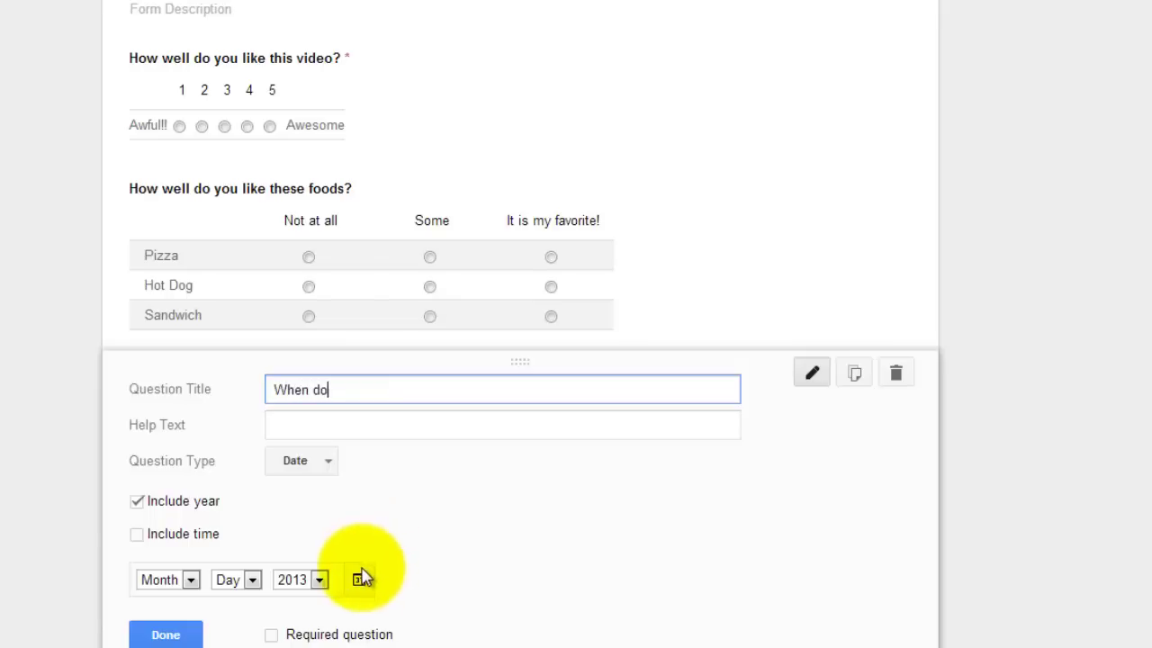
{"action": "type", "text": " you want to go?"}
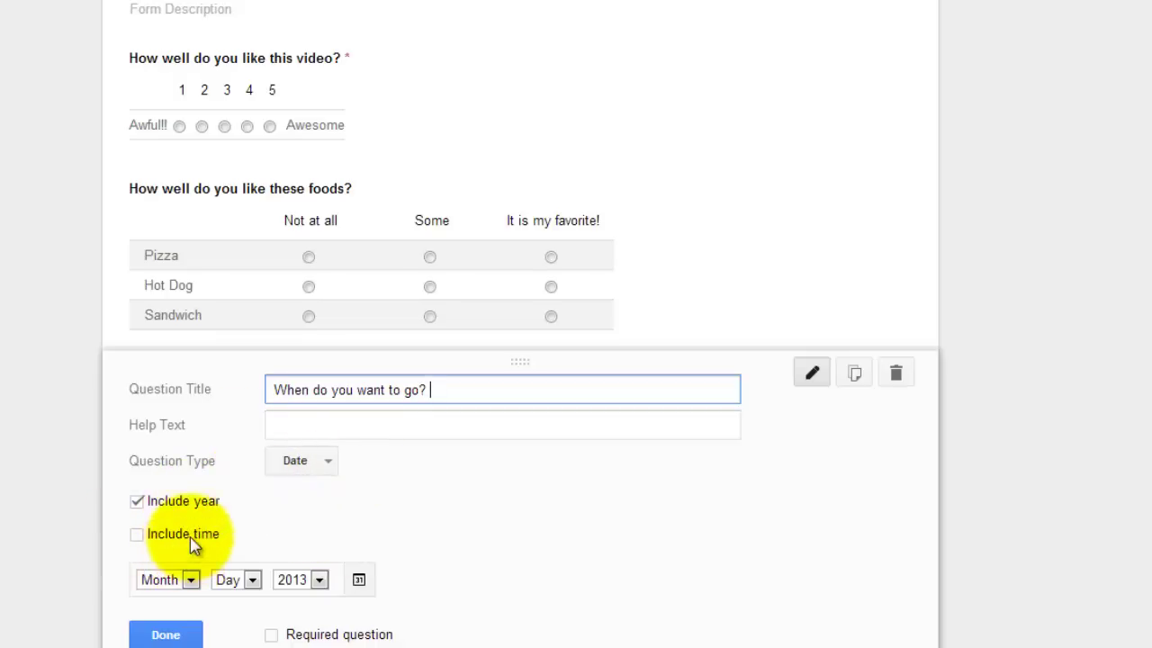
- Try the month selector in the date question's preview and finish editing the question
{"action": "scroll", "coordinate": [194, 544], "scroll_direction": "down", "scroll_amount": 2}
{"action": "left_click", "coordinate": [190, 384]}
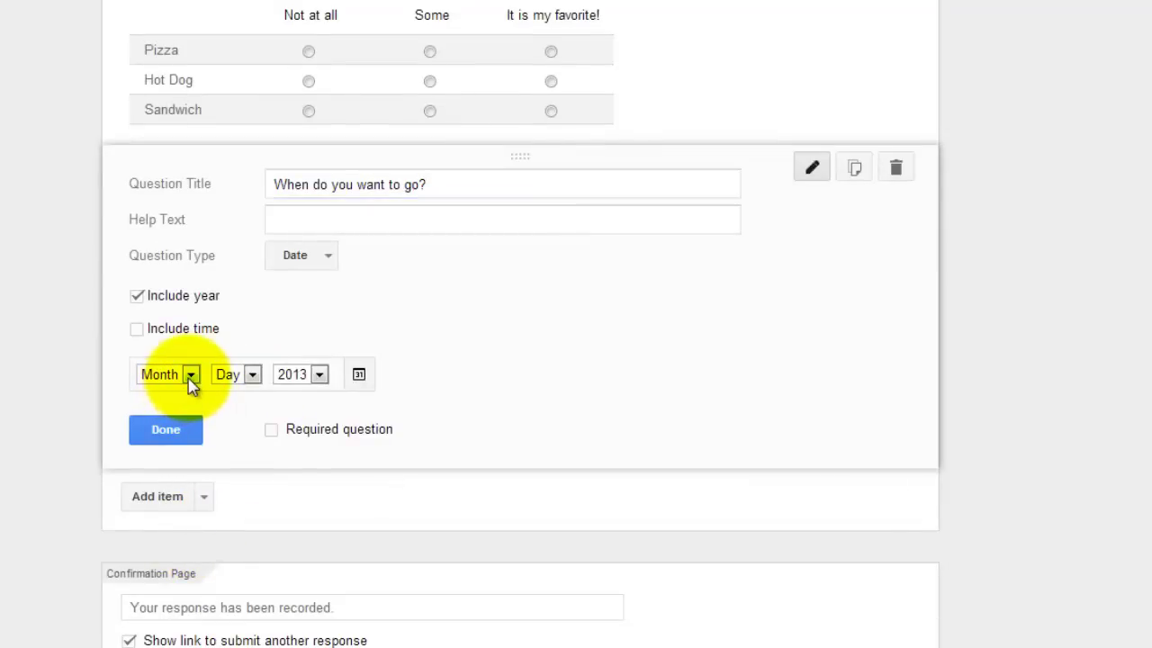
{"action": "left_click", "coordinate": [191, 382]}
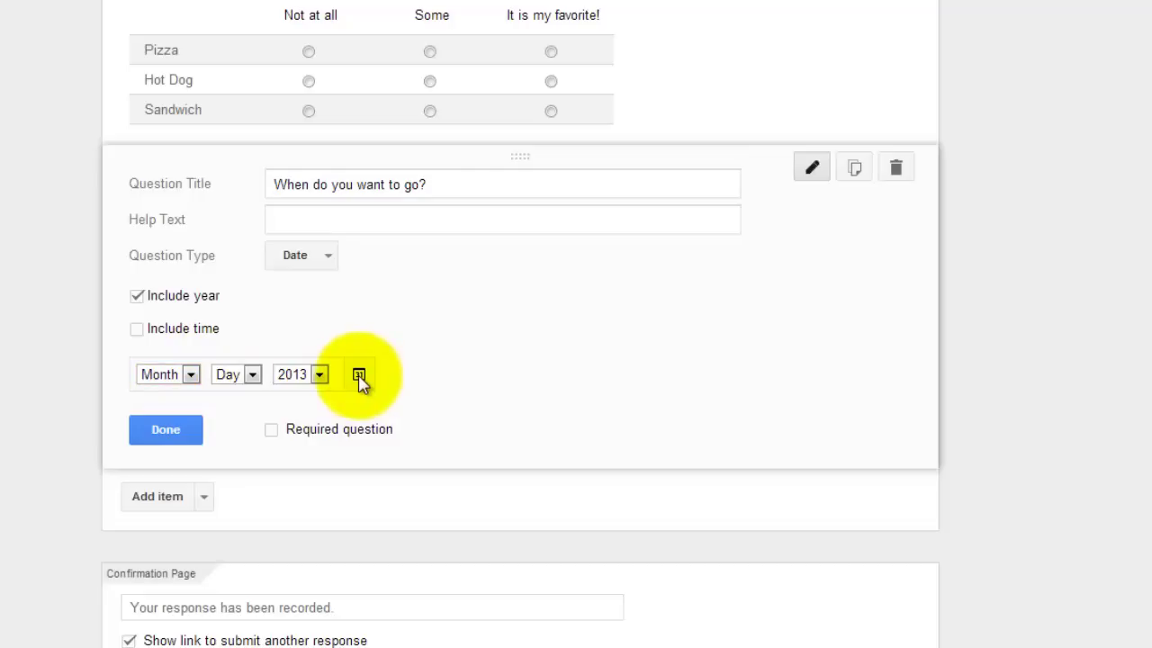
{"action": "left_click", "coordinate": [173, 434]}
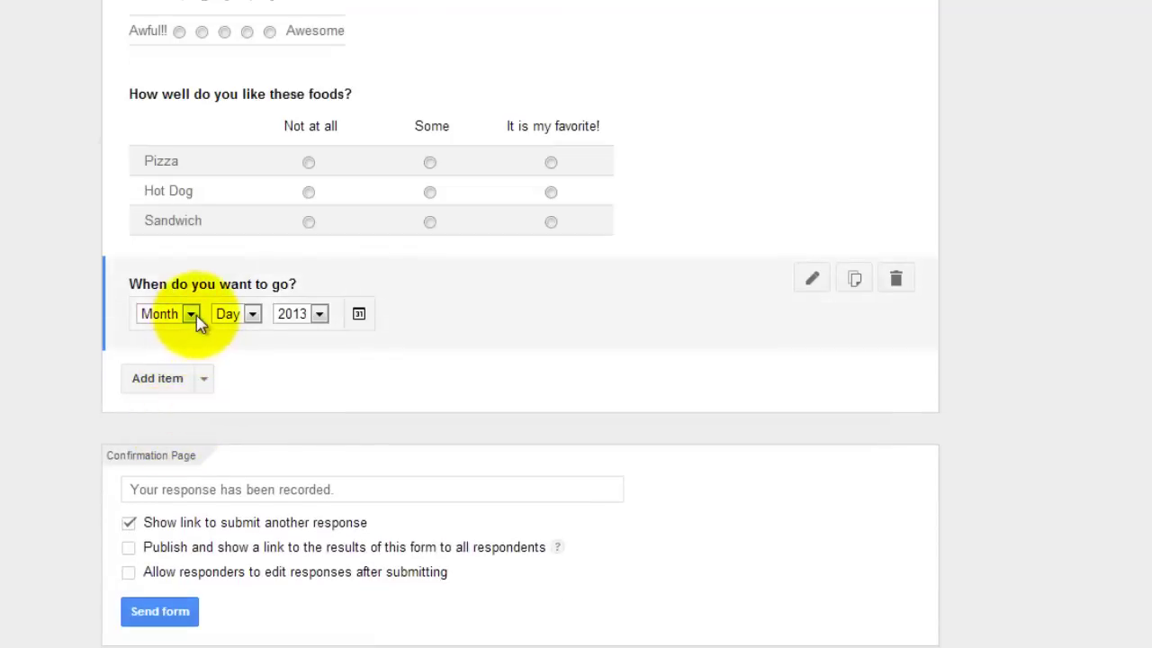
{"action": "left_click", "coordinate": [196, 322]}
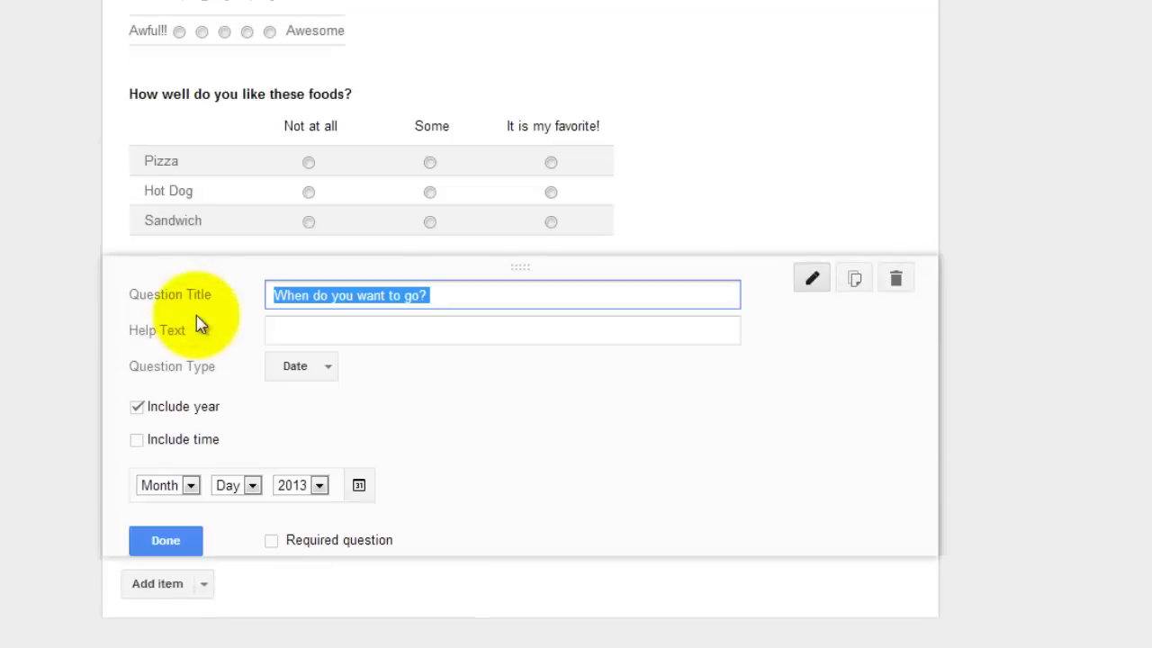
{"action": "left_click", "coordinate": [190, 546]}
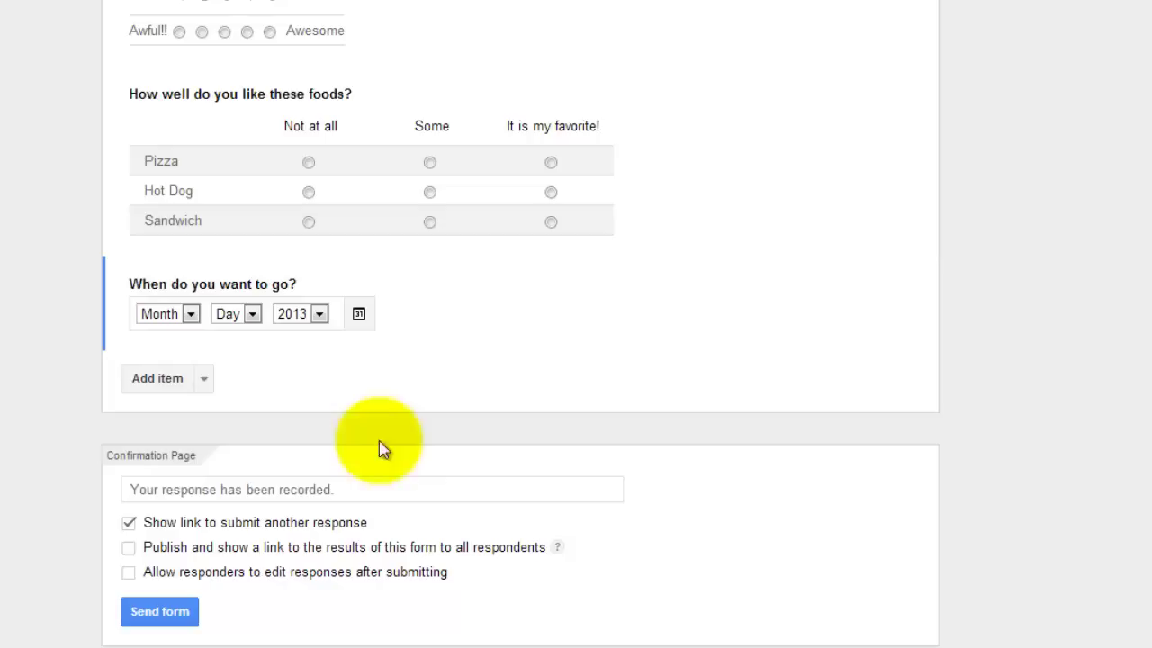
- Add a time question below the date question, titled "What time do you want to go?"
{"action": "left_click", "coordinate": [209, 385]}
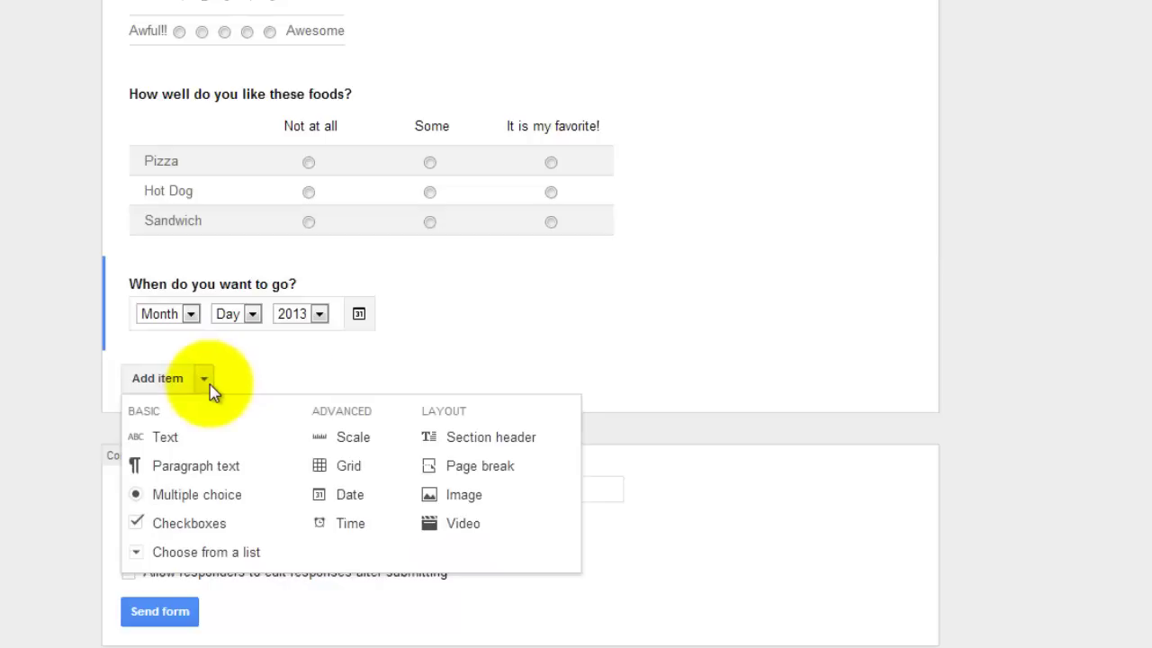
{"action": "left_click", "coordinate": [373, 525]}
{"action": "scroll", "coordinate": [457, 517], "scroll_direction": "down", "scroll_amount": 2}
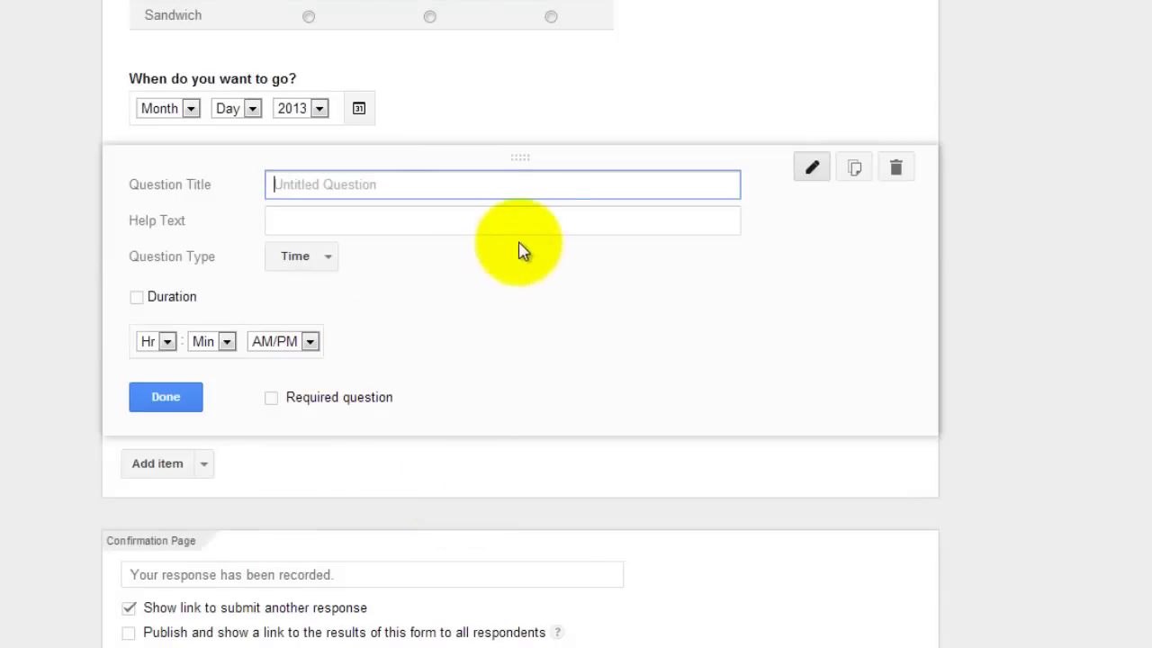
{"action": "type", "text": "Wha"}
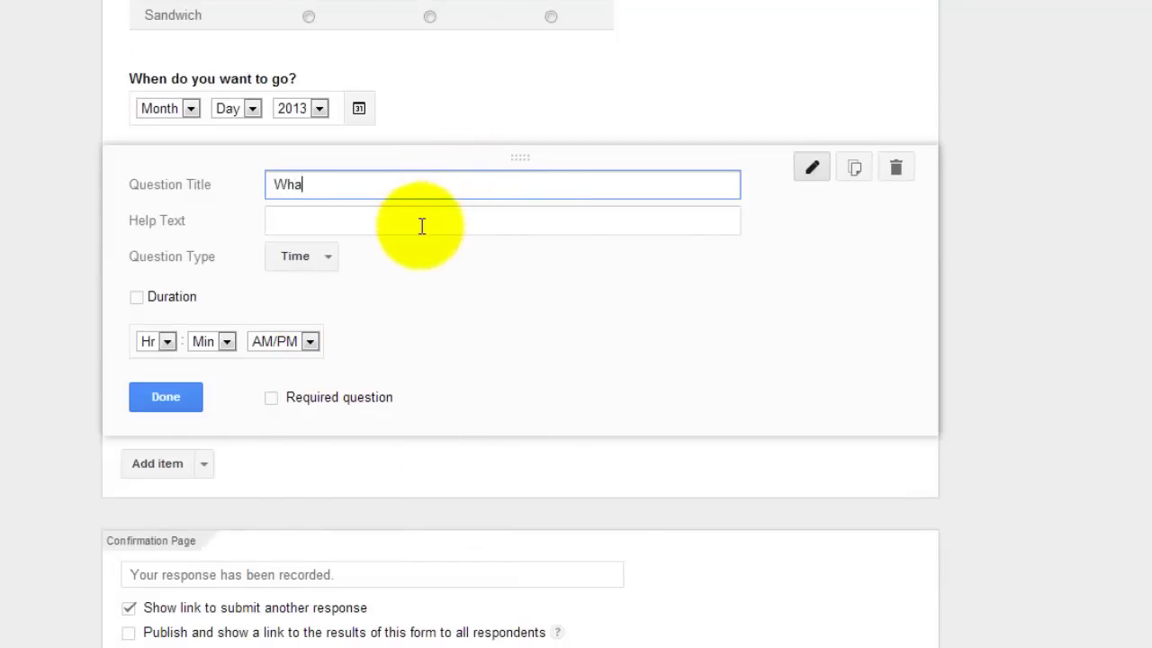
{"action": "type", "text": "t time do you want to go?"}
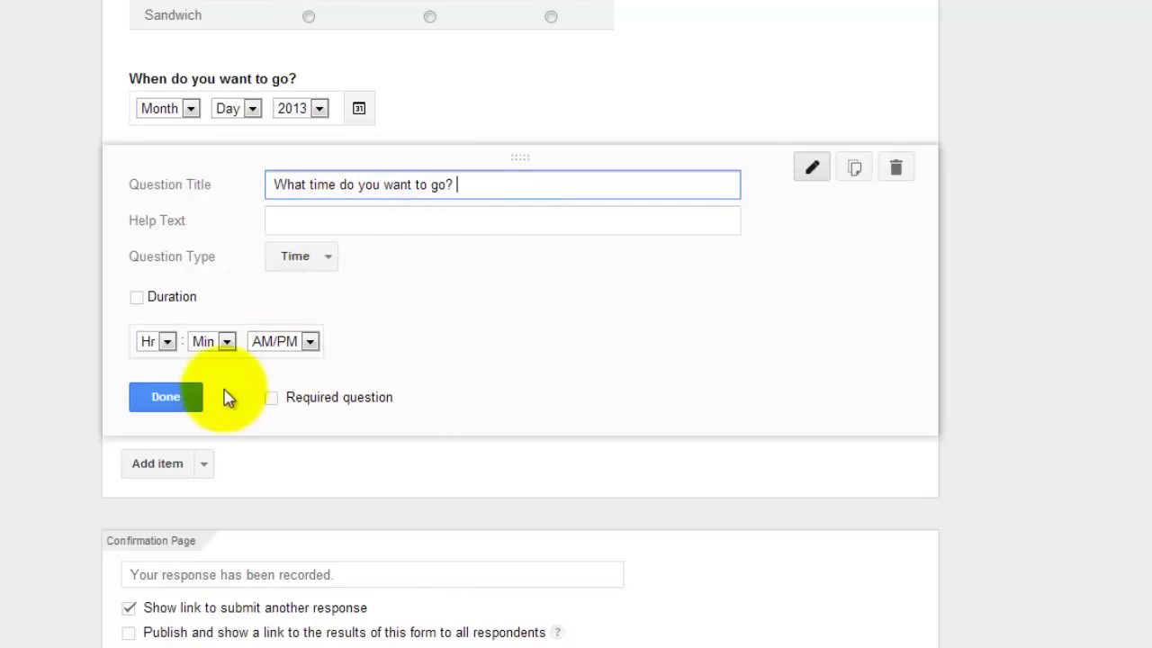
- Turn the time question's Duration option on and back off, and finish editing the question
{"action": "left_click", "coordinate": [140, 306]}
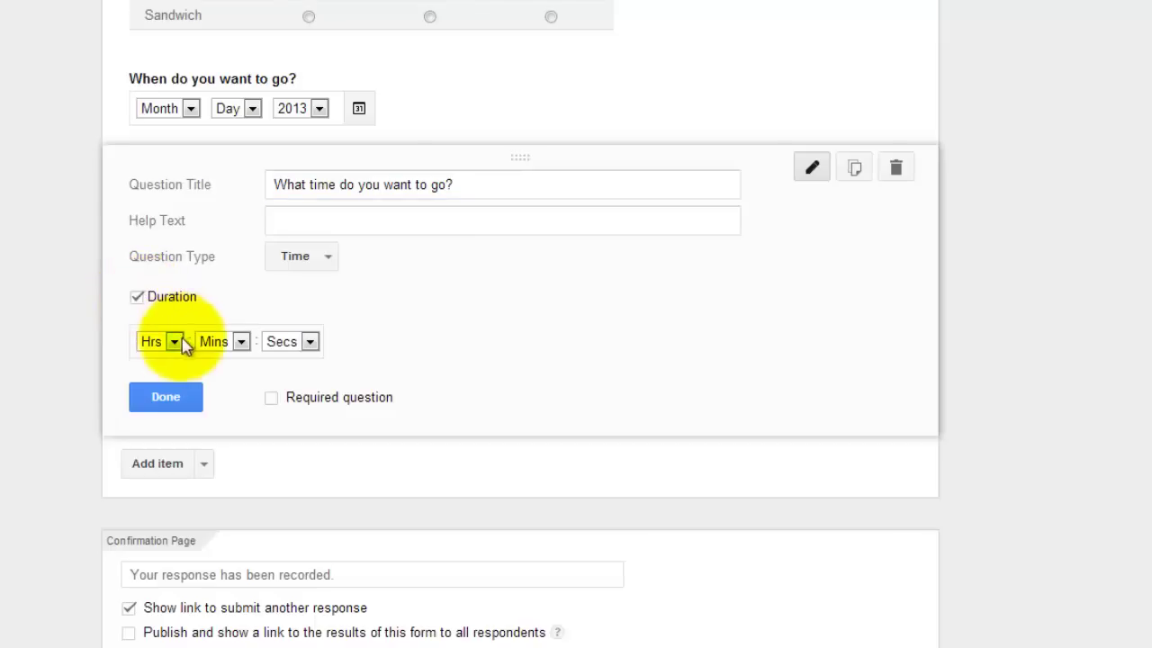
{"action": "left_click", "coordinate": [142, 306]}
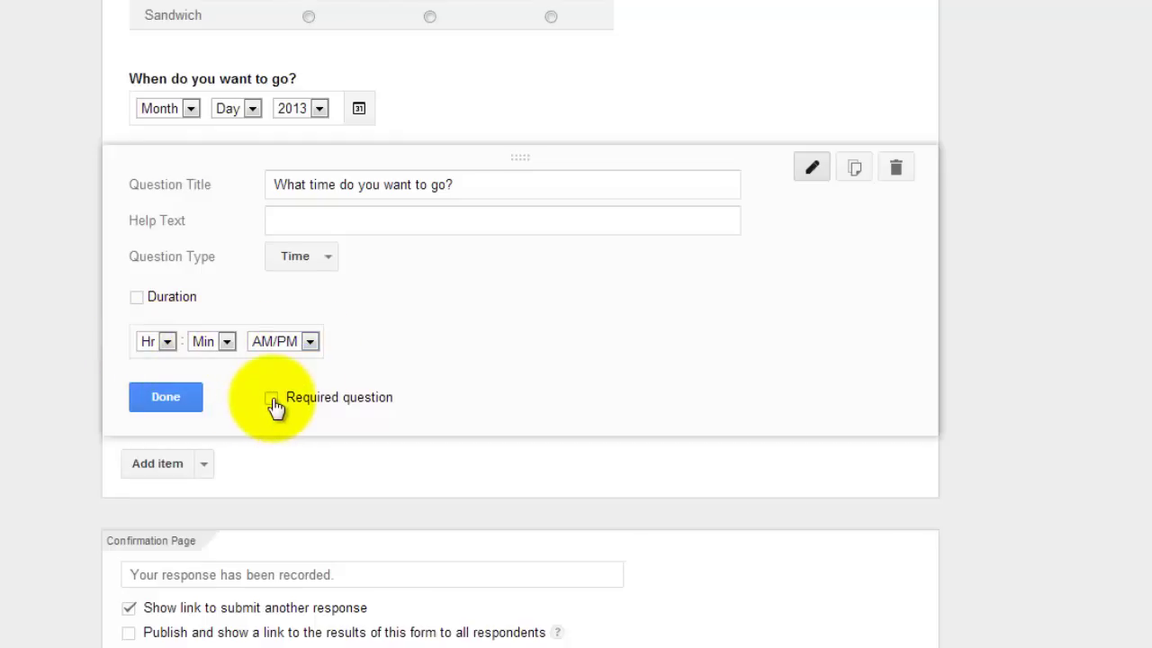
{"action": "left_click", "coordinate": [166, 397]}
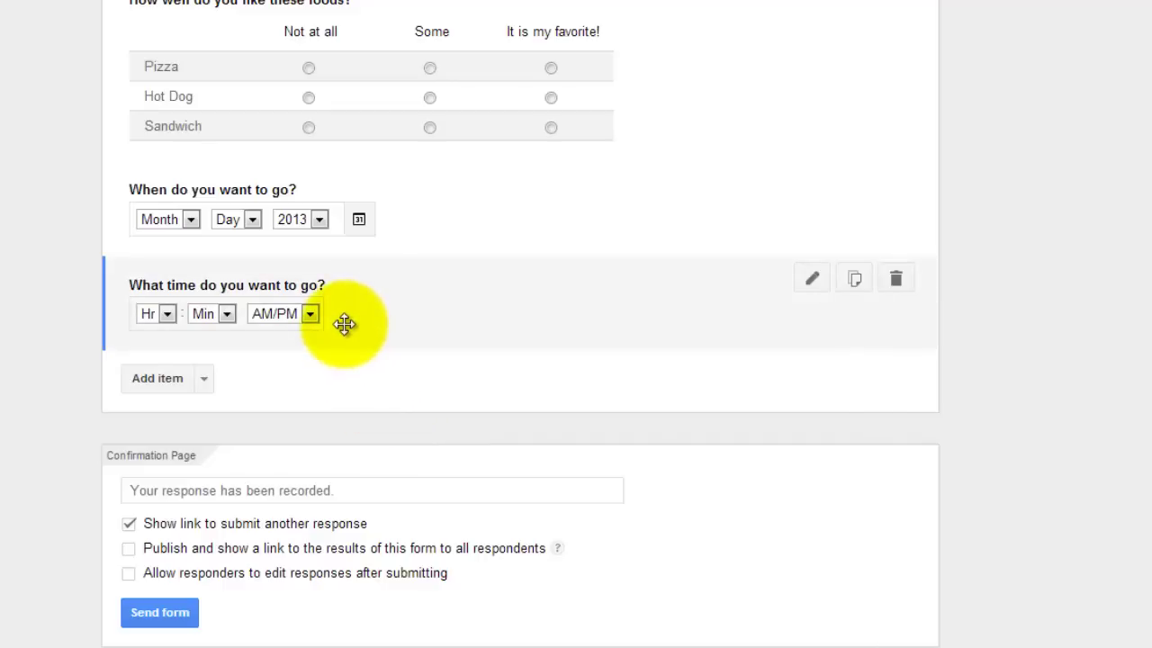
- Start inserting an image below the time question and browse the computer's sample pictures for upload without choosing one
{"action": "left_click", "coordinate": [205, 380]}
{"action": "left_click", "coordinate": [204, 382]}
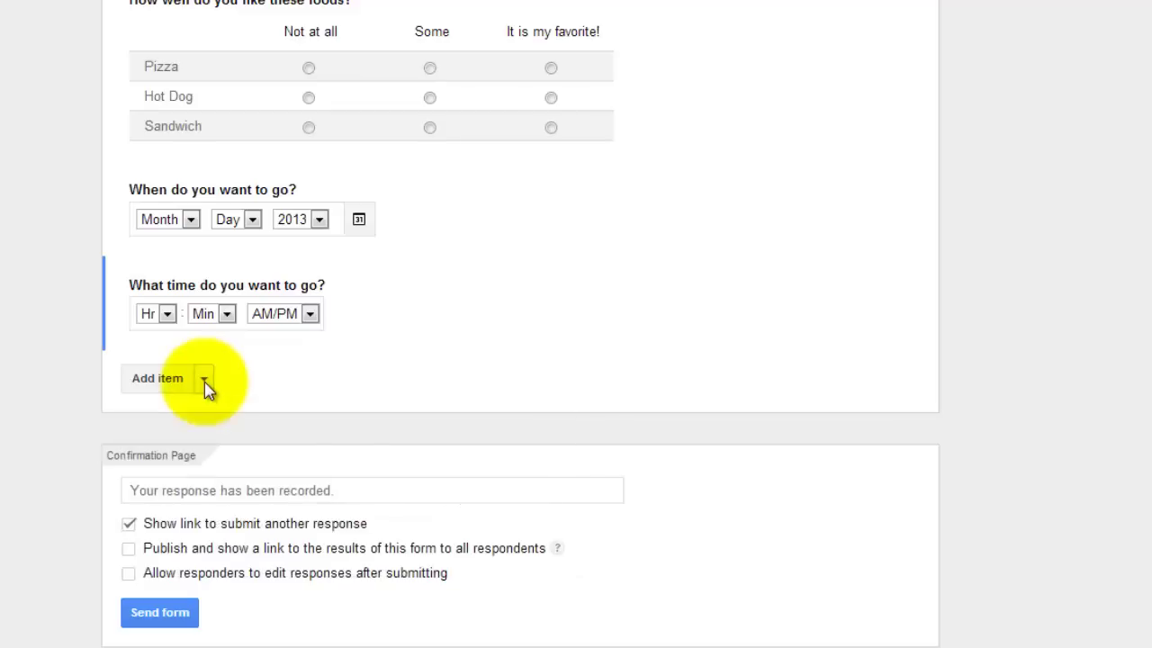
{"action": "left_click", "coordinate": [204, 381]}
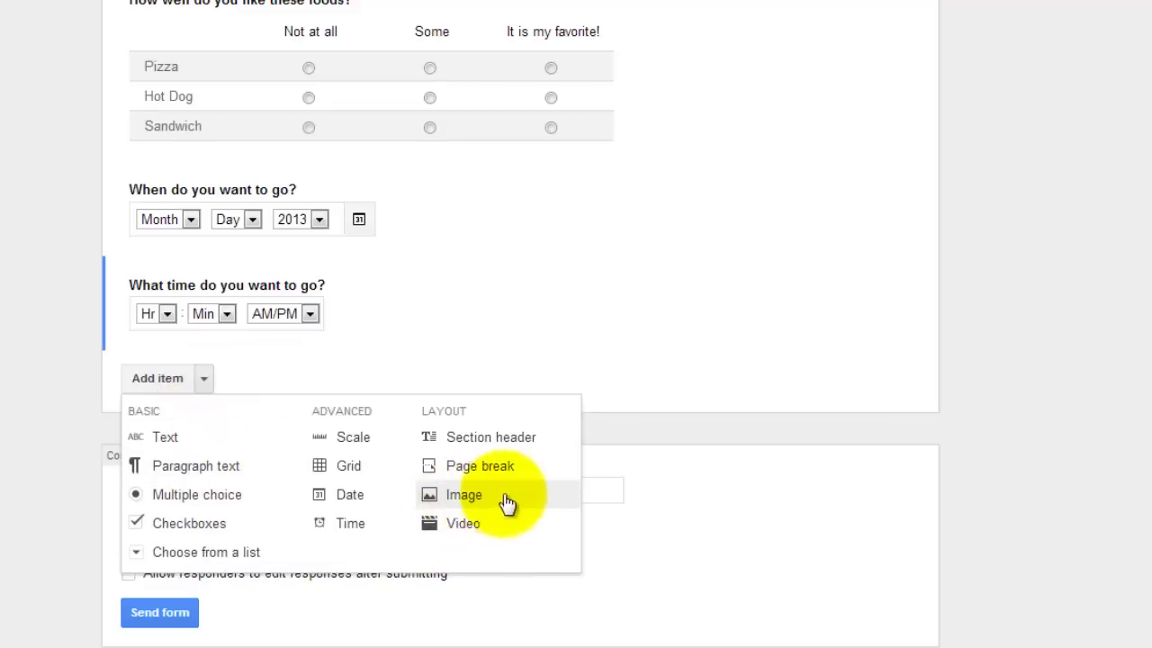
{"action": "left_click", "coordinate": [479, 504]}
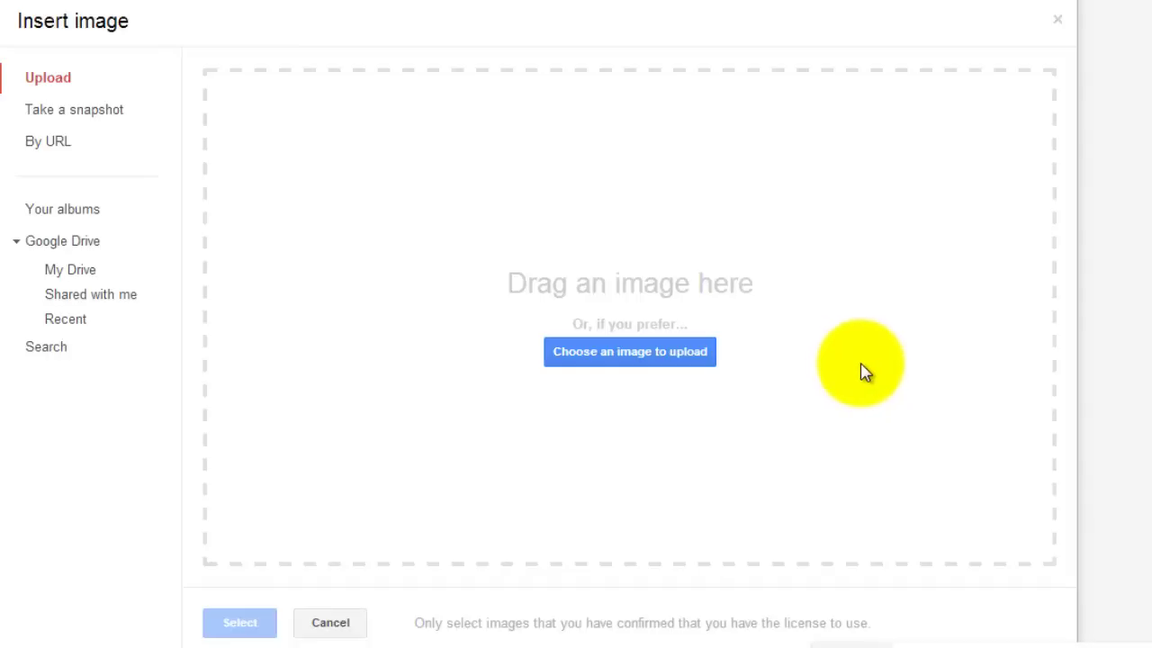
{"action": "left_click", "coordinate": [642, 360]}
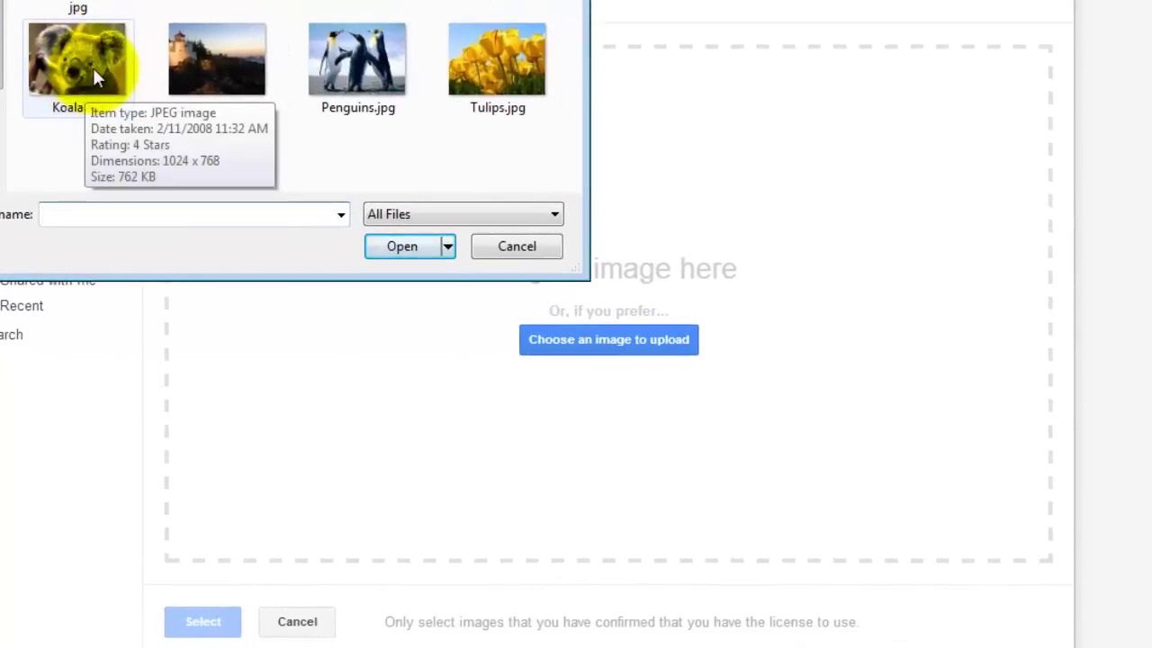
{"action": "key", "text": "Escape"}
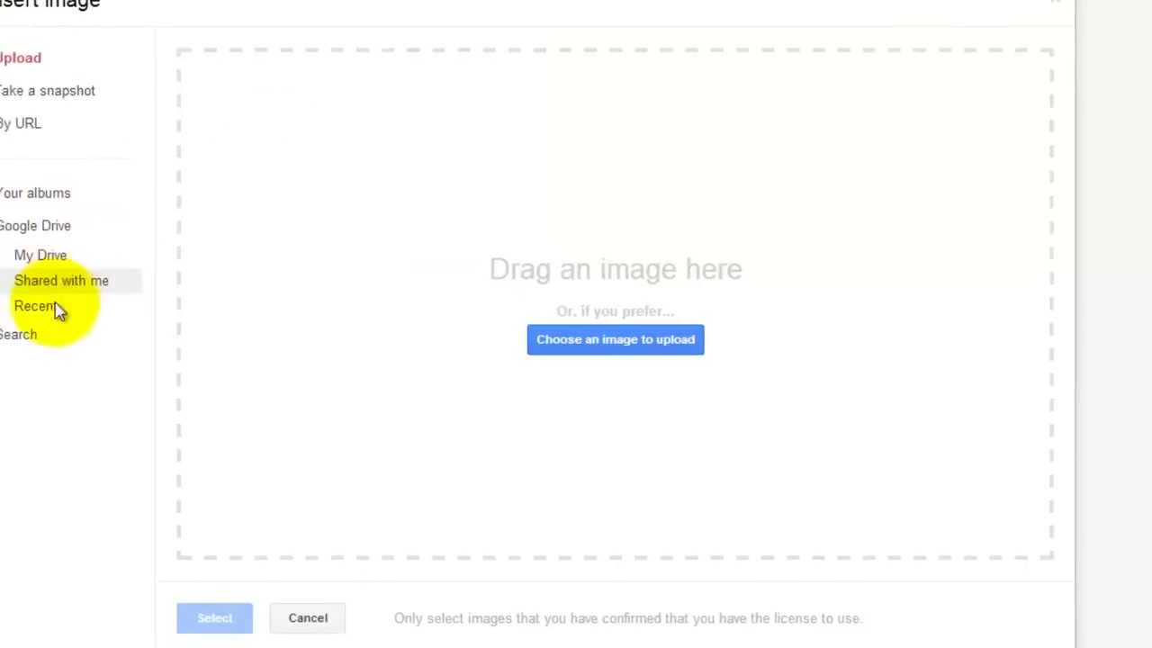
- Search Google images for "koala" and insert the first result, the koala clinging to a tree trunk
{"action": "left_click", "coordinate": [23, 336]}
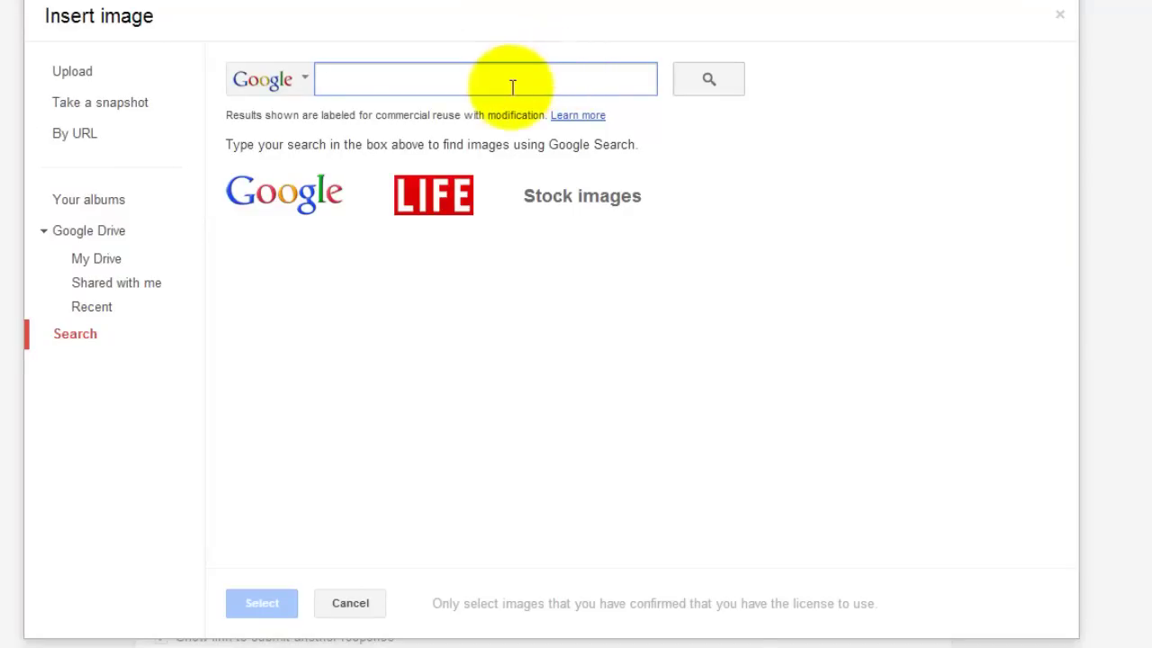
{"action": "type", "text": "koala"}
{"action": "key", "text": "Return"}
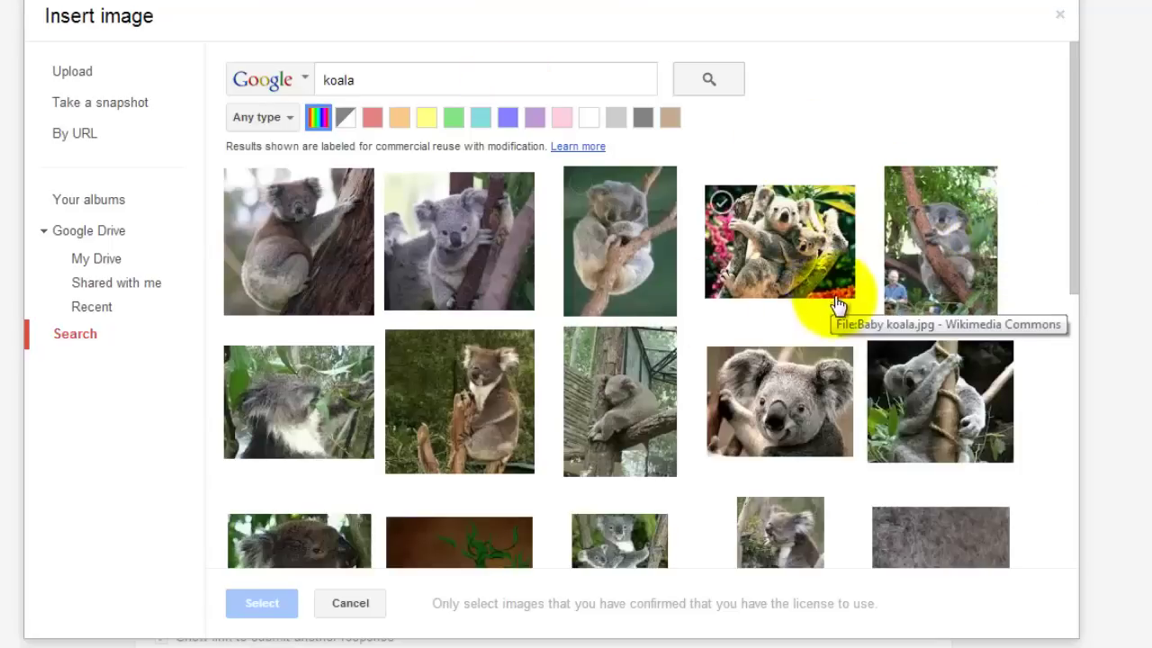
{"action": "scroll", "coordinate": [480, 337], "scroll_direction": "down", "scroll_amount": 7}
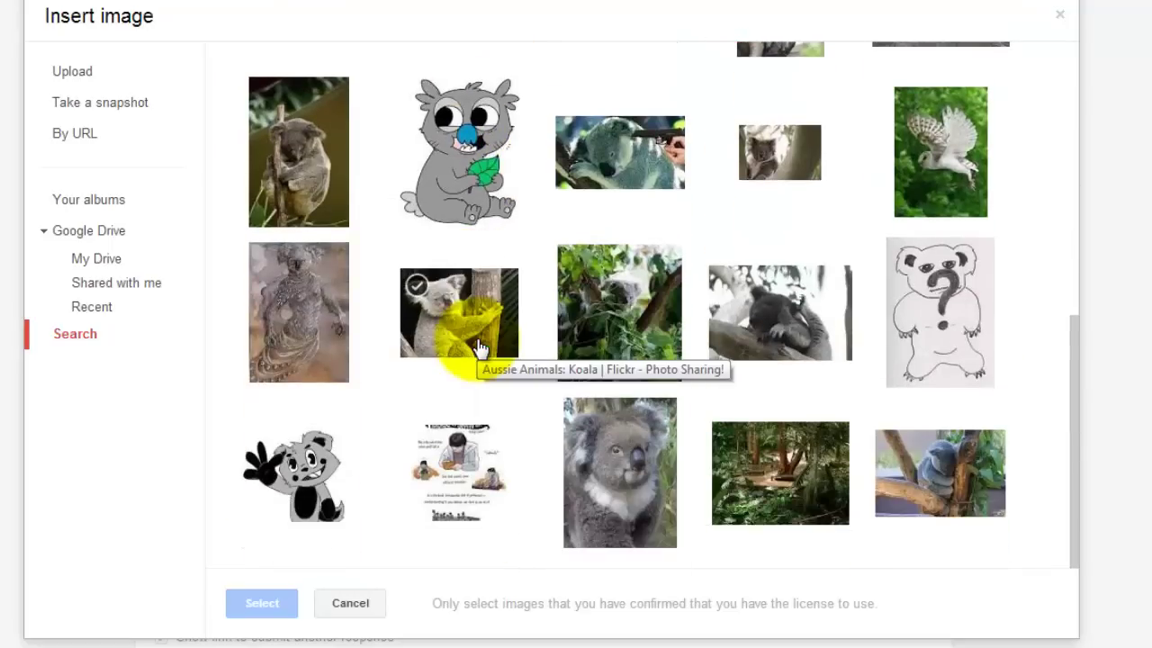
{"action": "scroll", "coordinate": [480, 349], "scroll_direction": "up", "scroll_amount": 7}
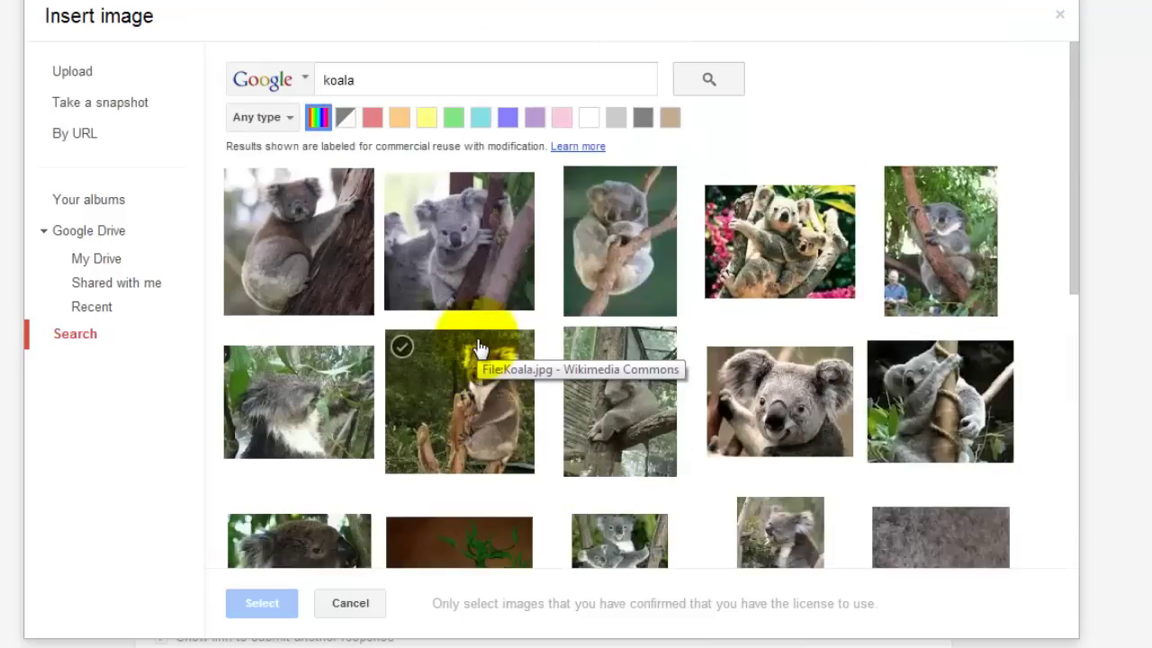
{"action": "left_click", "coordinate": [296, 277]}
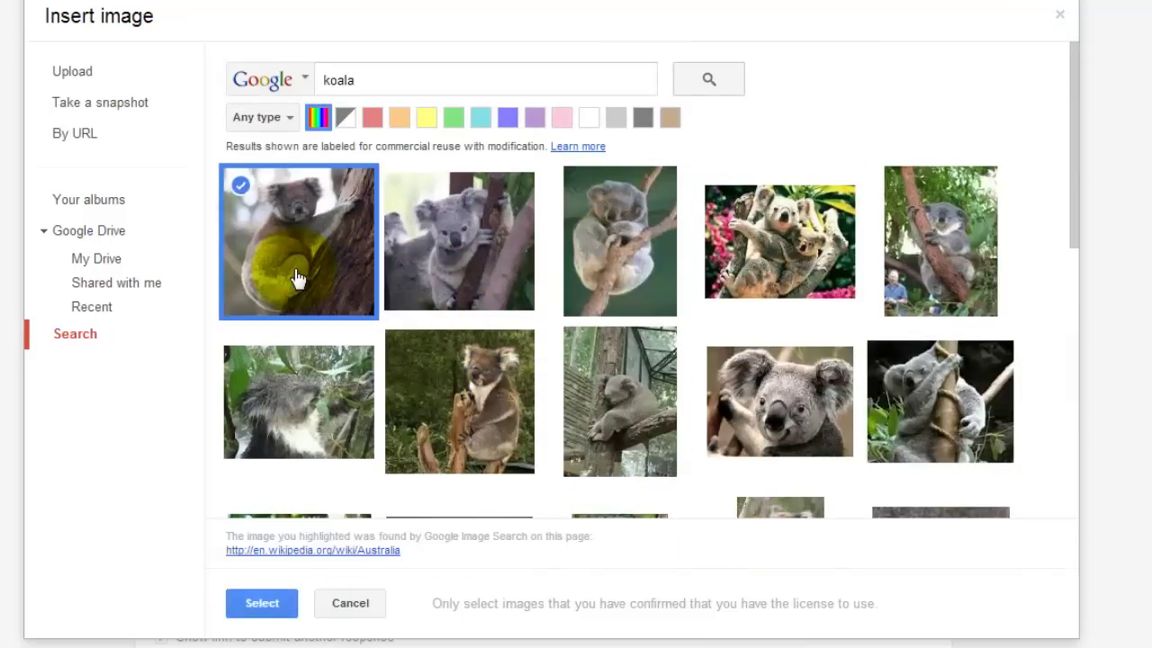
{"action": "left_click", "coordinate": [270, 611]}
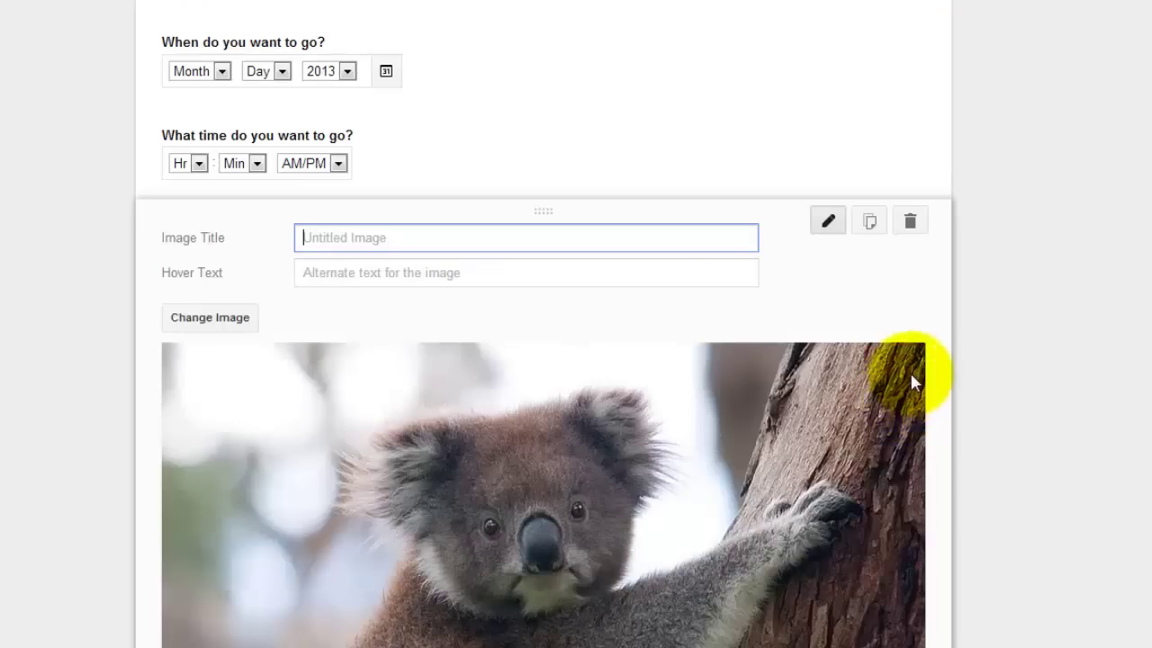
- Title the image "Koala", give it the hover text "Isn't this koala cute?" and finish editing it
{"action": "scroll", "coordinate": [911, 373], "scroll_direction": "down", "scroll_amount": 1}
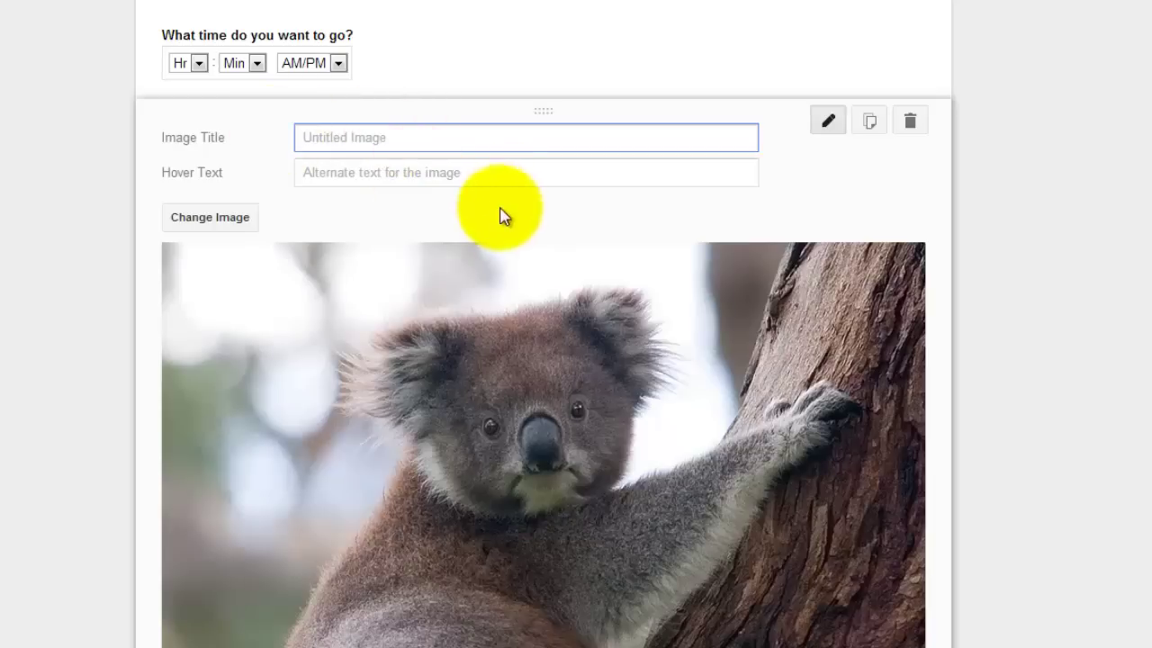
{"action": "type", "text": "Koala"}
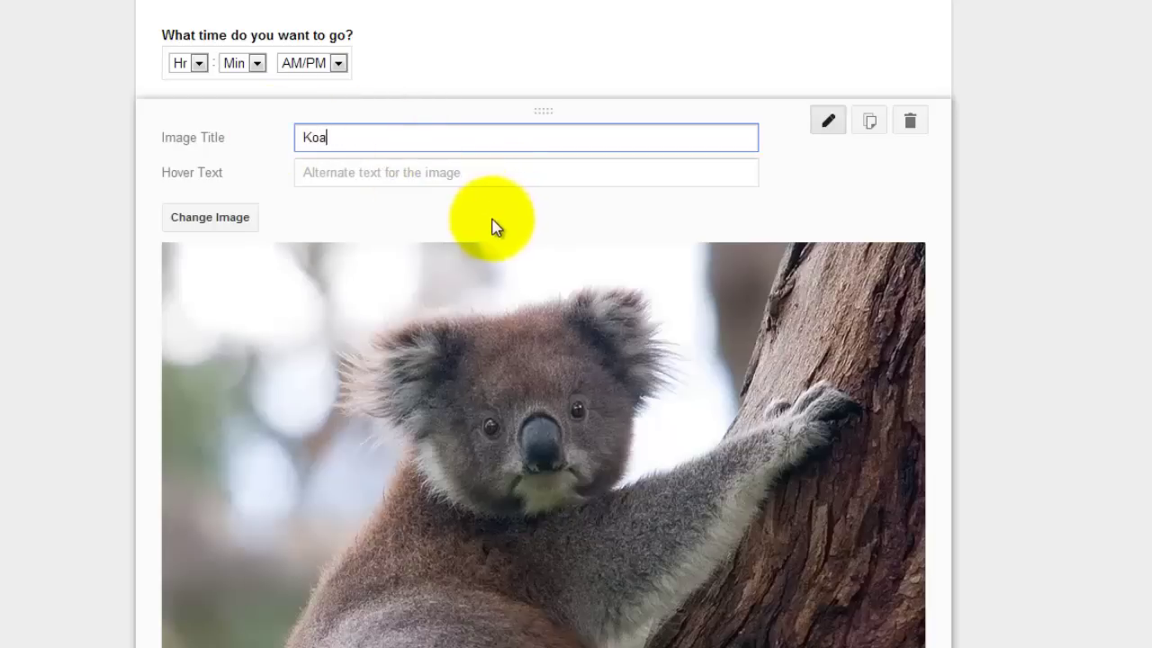
{"action": "left_click", "coordinate": [388, 172]}
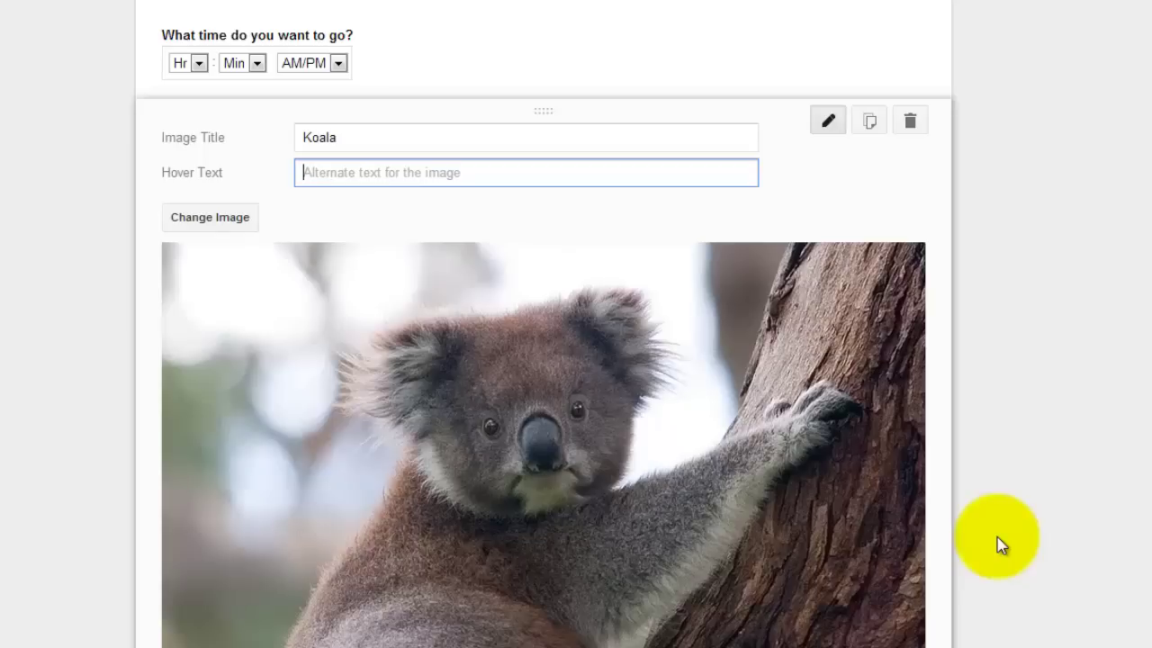
{"action": "type", "text": "Isn't th"}
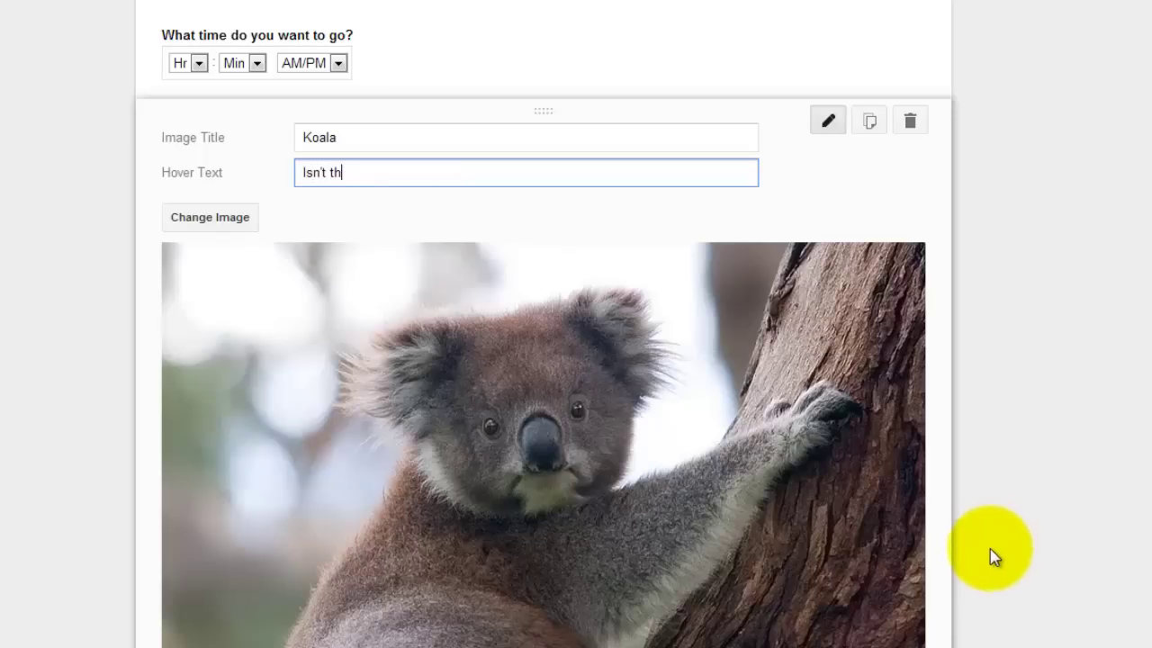
{"action": "type", "text": "is koala cute?"}
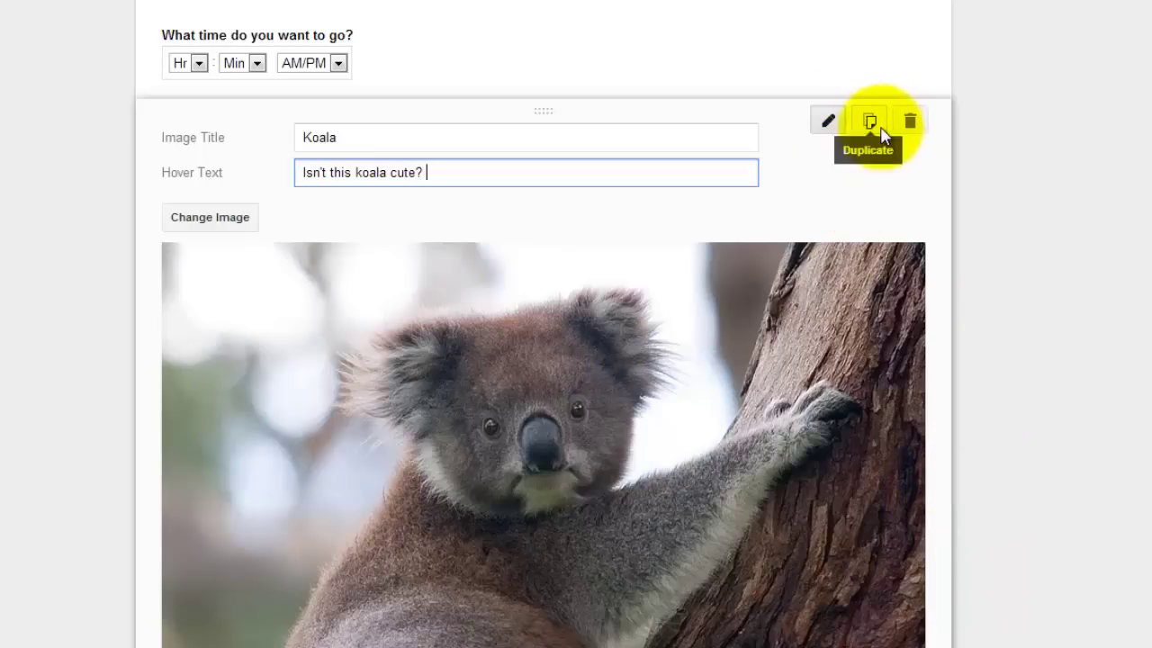
{"action": "scroll", "coordinate": [239, 229], "scroll_direction": "down", "scroll_amount": 3}
{"action": "scroll", "coordinate": [238, 229], "scroll_direction": "down", "scroll_amount": 3}
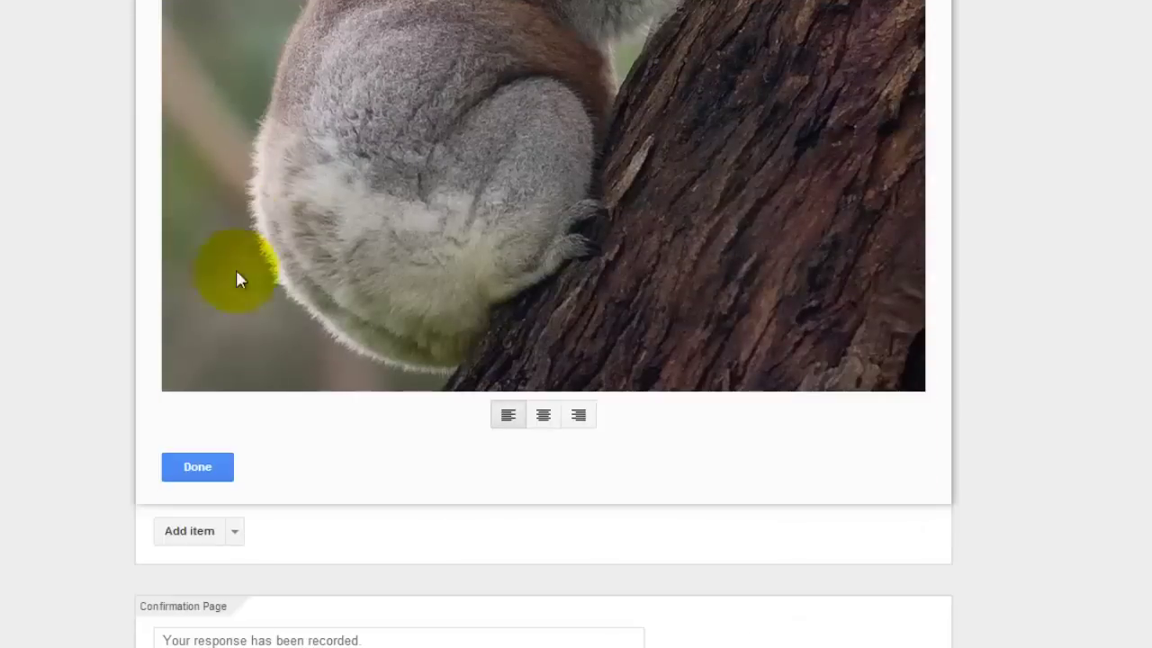
{"action": "left_click", "coordinate": [199, 467]}
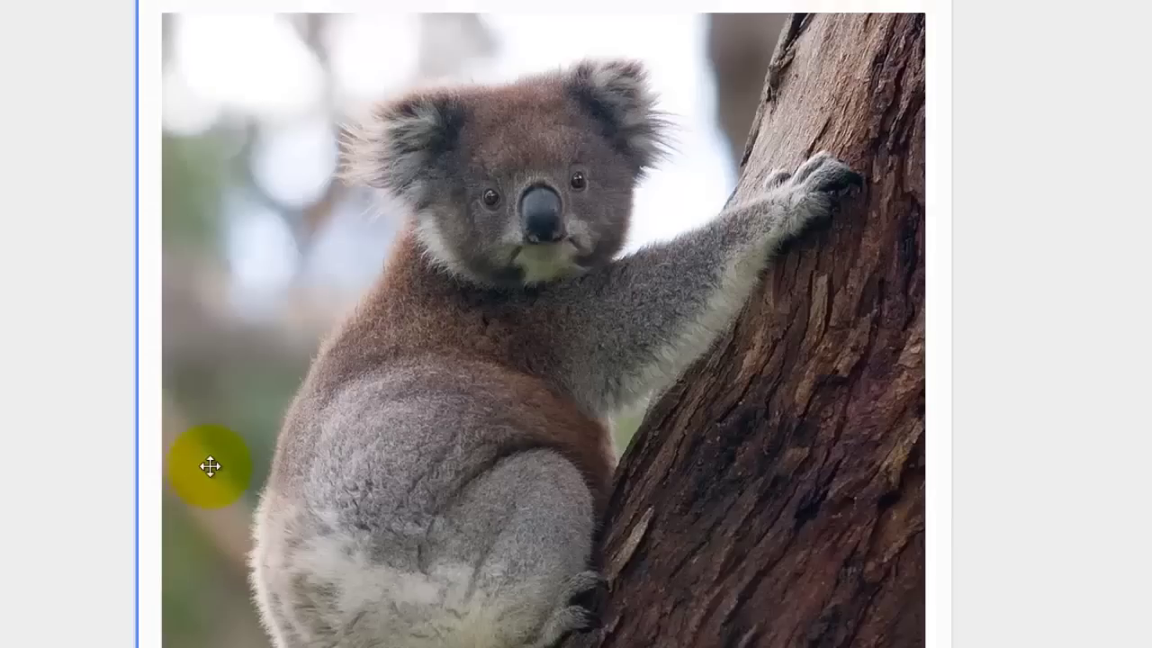
- Add a video below the koala image by searching YouTube for "elmo's song" and choosing the "Sesame Street: Elmo's Song" result
{"action": "mouse_move", "coordinate": [705, 451]}
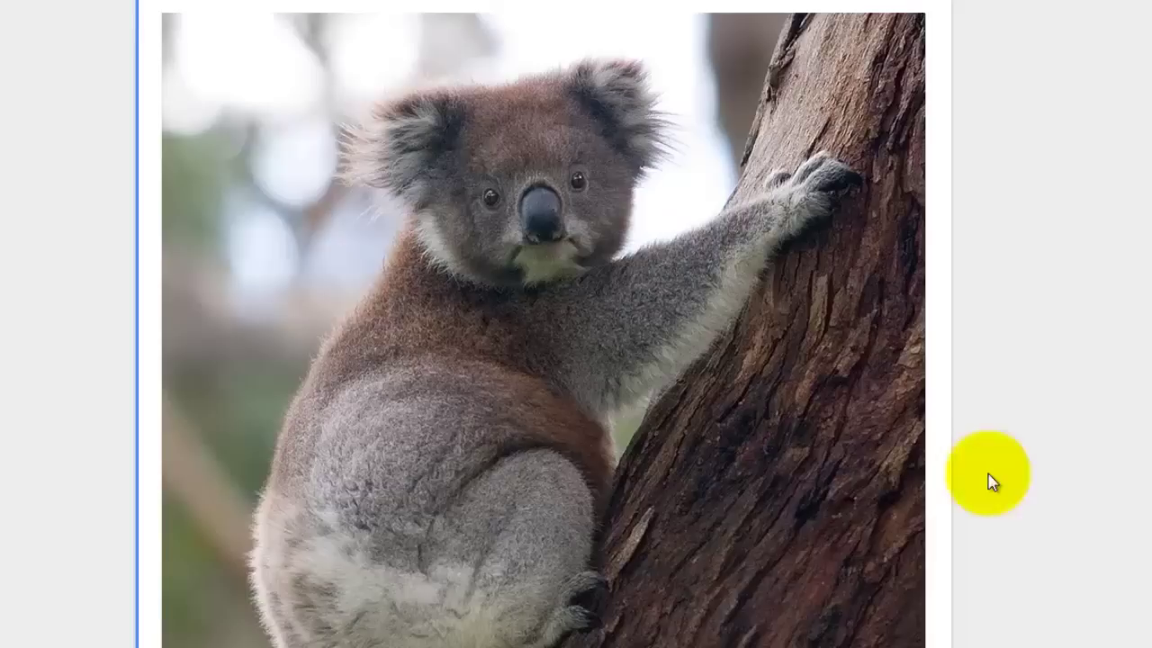
{"action": "mouse_move", "coordinate": [553, 229]}
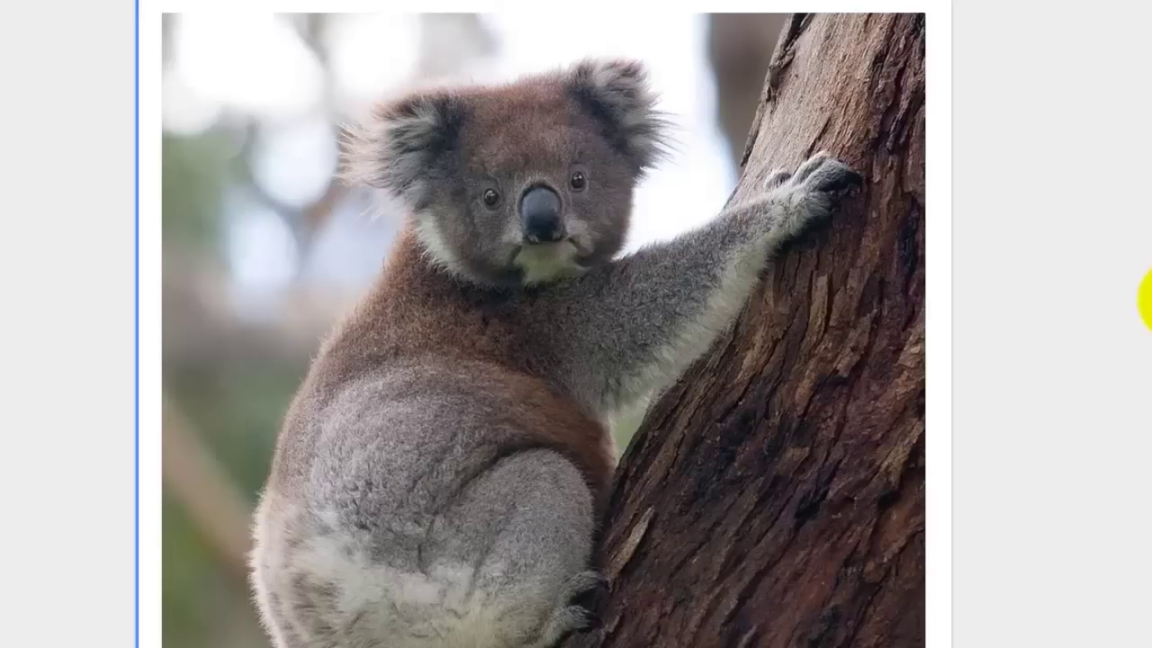
{"action": "scroll", "coordinate": [1143, 586], "scroll_direction": "down", "scroll_amount": 3}
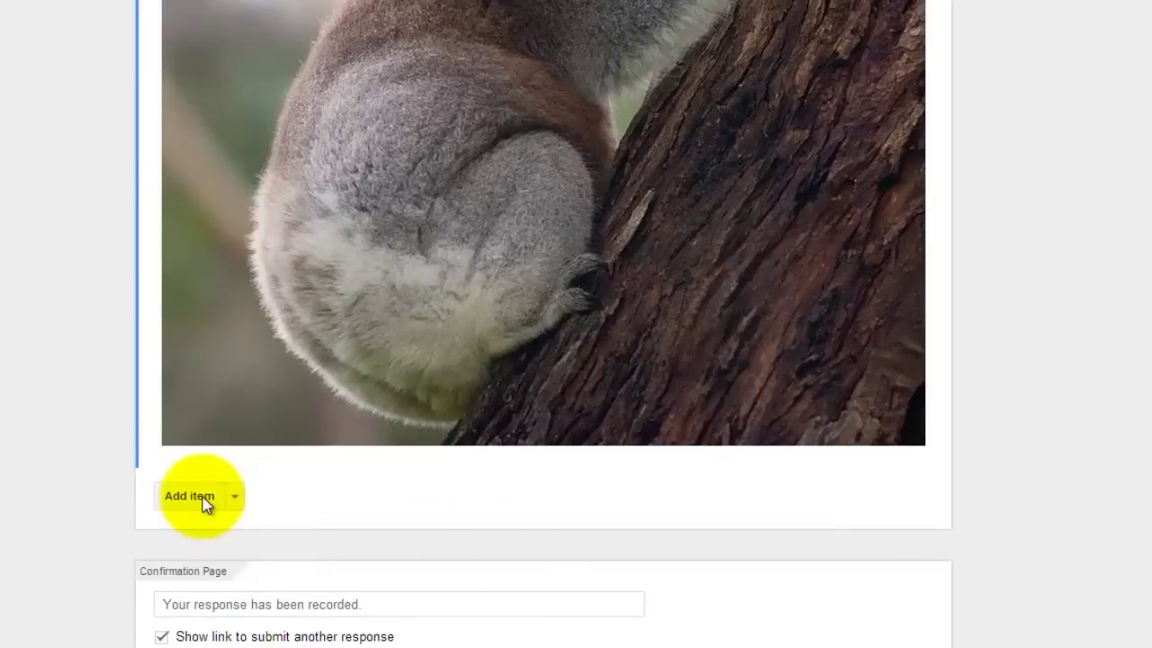
{"action": "left_click", "coordinate": [234, 498]}
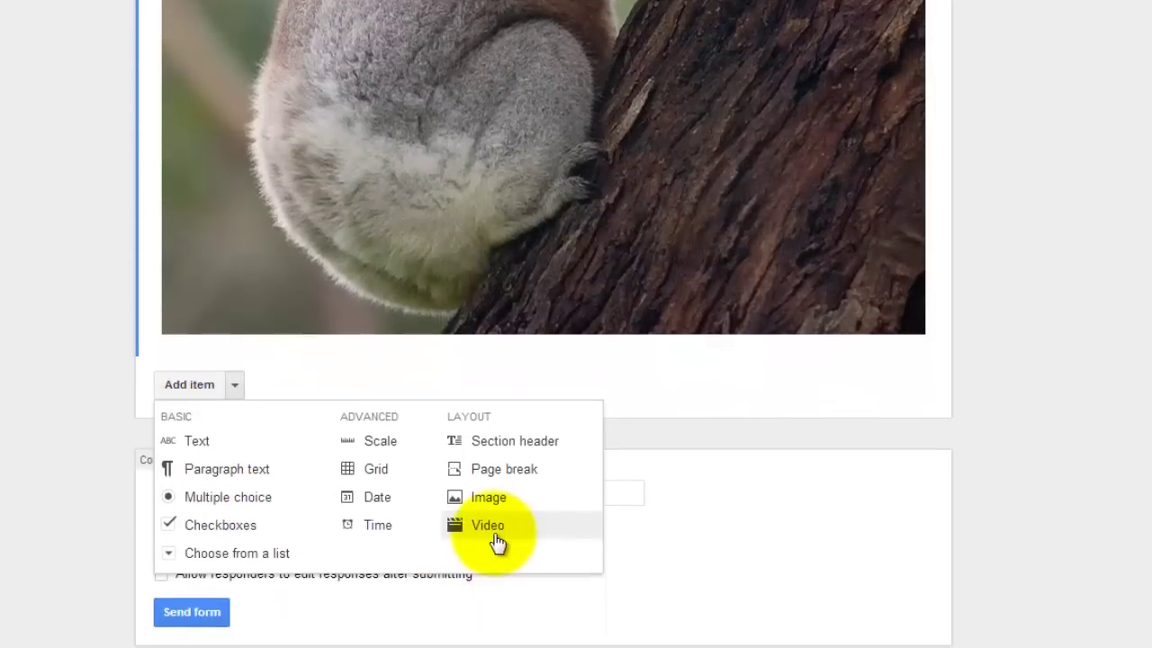
{"action": "left_click", "coordinate": [501, 536]}
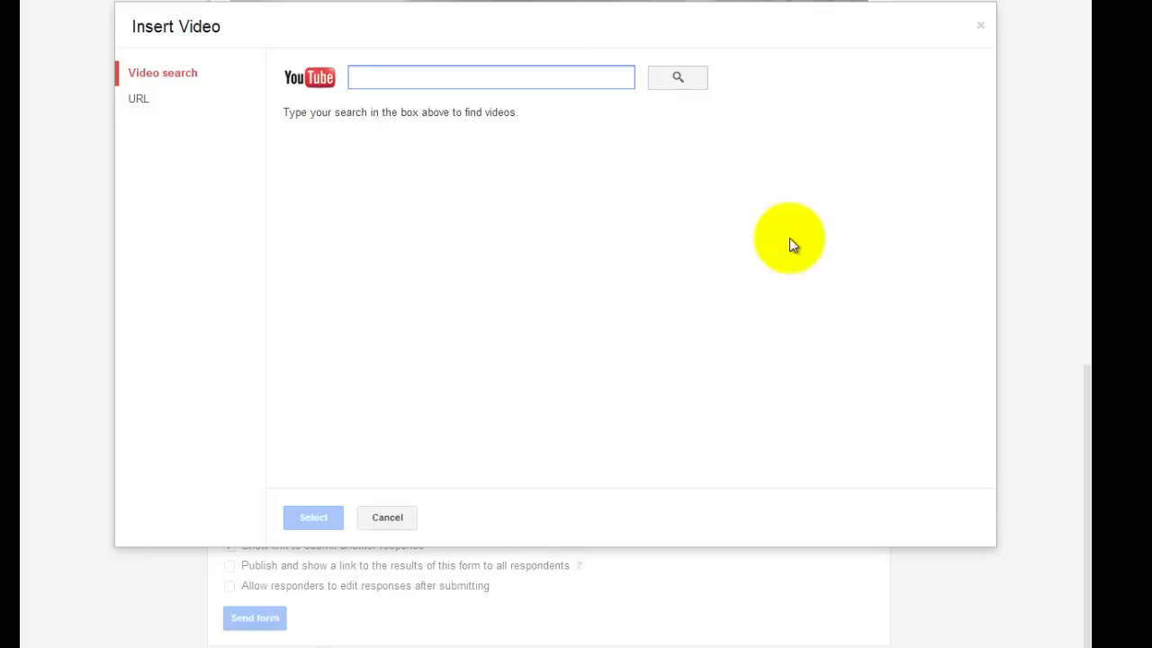
{"action": "type", "text": "elmo"}
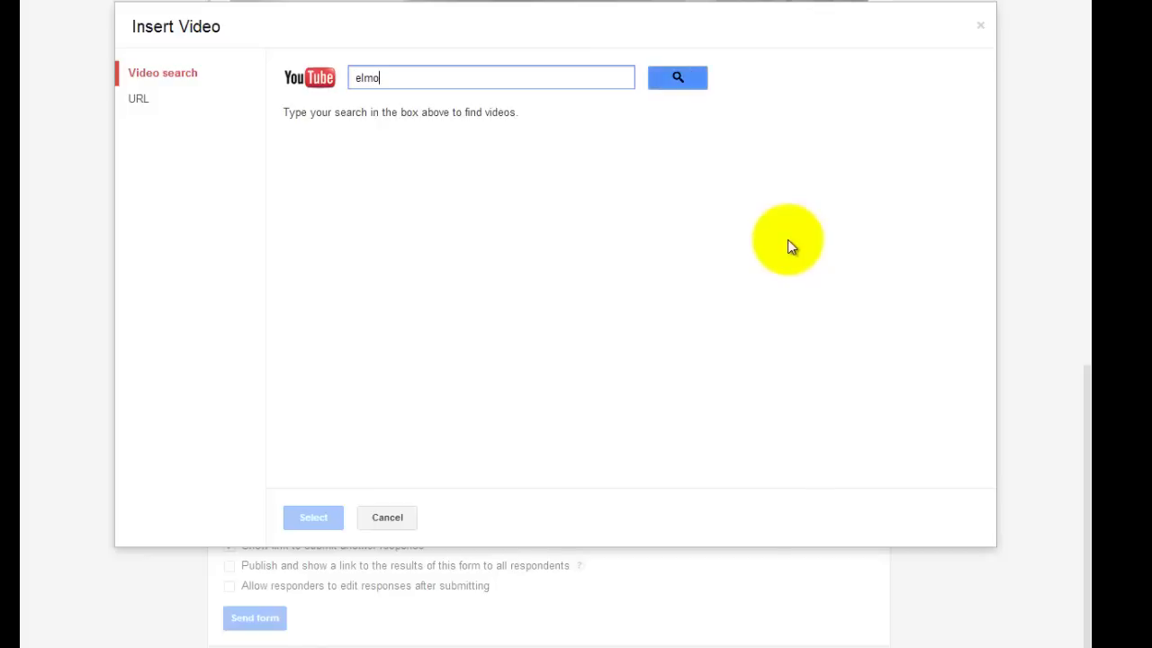
{"action": "type", "text": "'s song"}
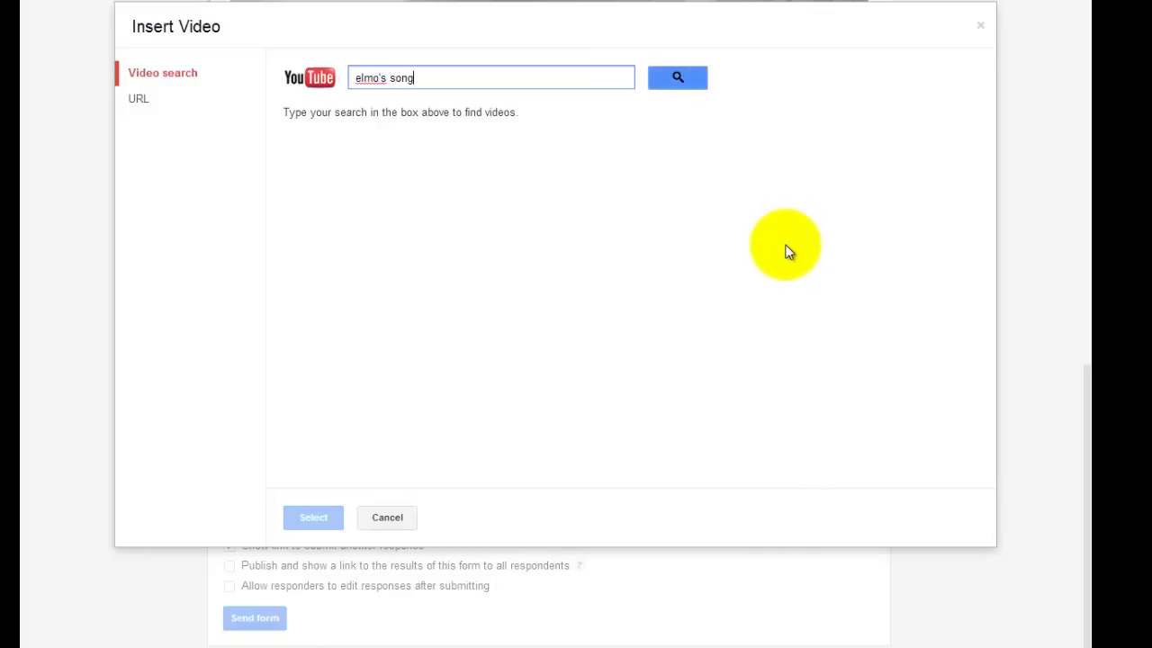
{"action": "key", "text": "Return"}
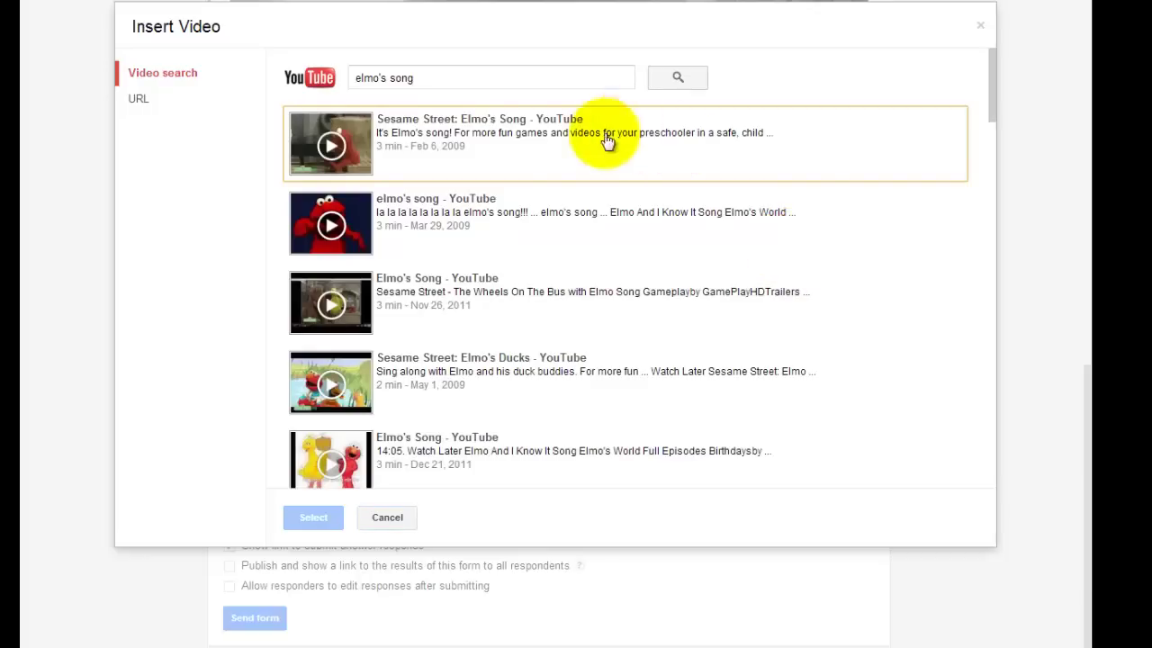
{"action": "left_click", "coordinate": [468, 144]}
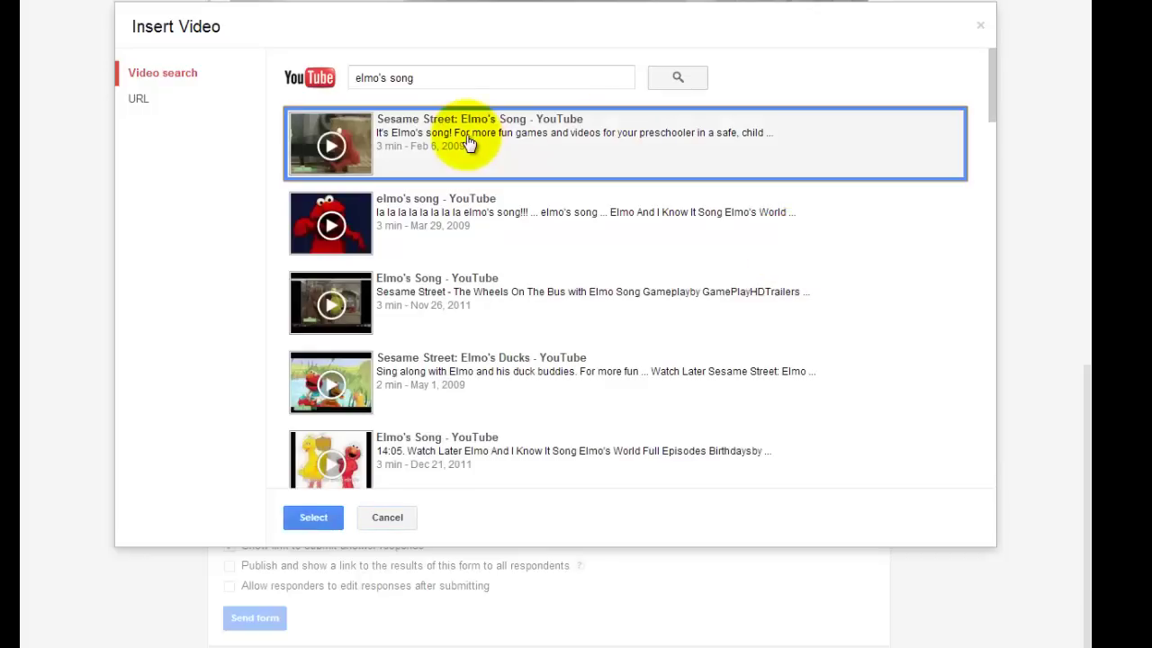
{"action": "left_click", "coordinate": [314, 518]}
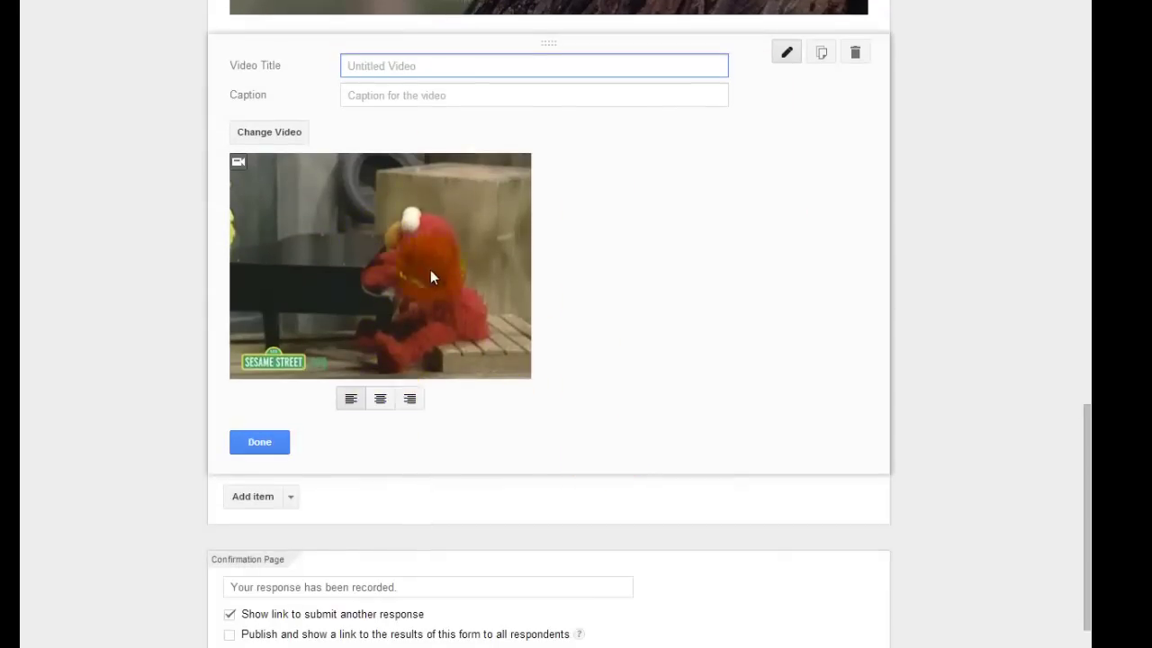
- Try the alignment options on the Elmo video, leave it centered and finish editing the item
{"action": "scroll", "coordinate": [434, 270], "scroll_direction": "up", "scroll_amount": 2}
{"action": "scroll", "coordinate": [390, 361], "scroll_direction": "down", "scroll_amount": 3}
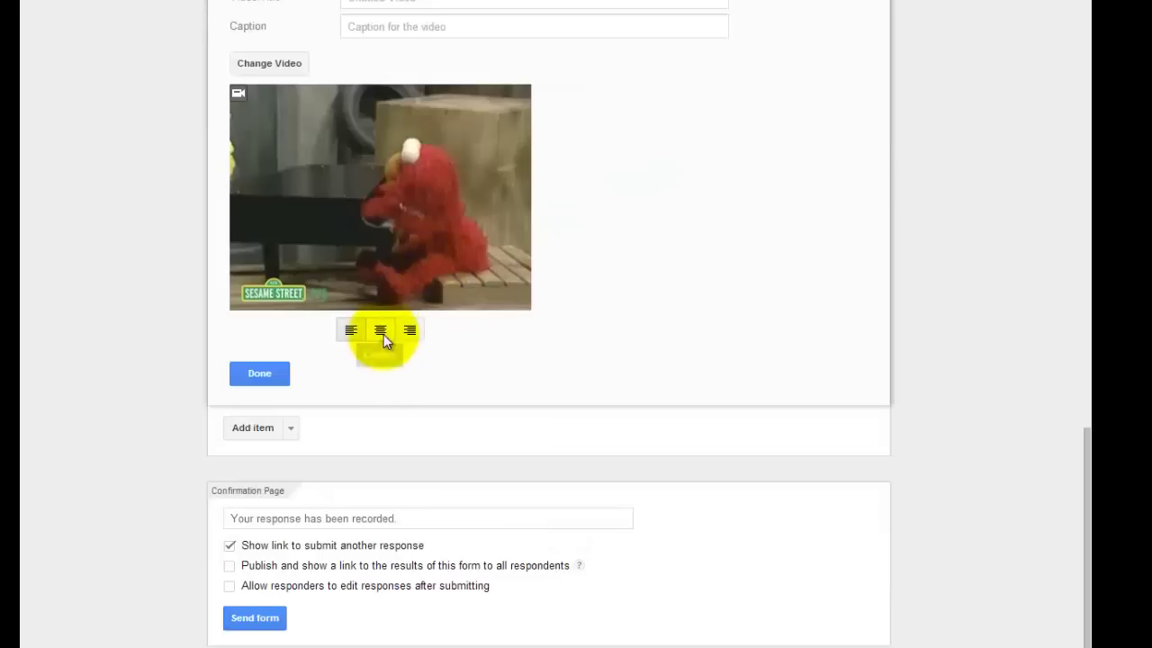
{"action": "left_click", "coordinate": [381, 331]}
{"action": "left_click", "coordinate": [581, 331]}
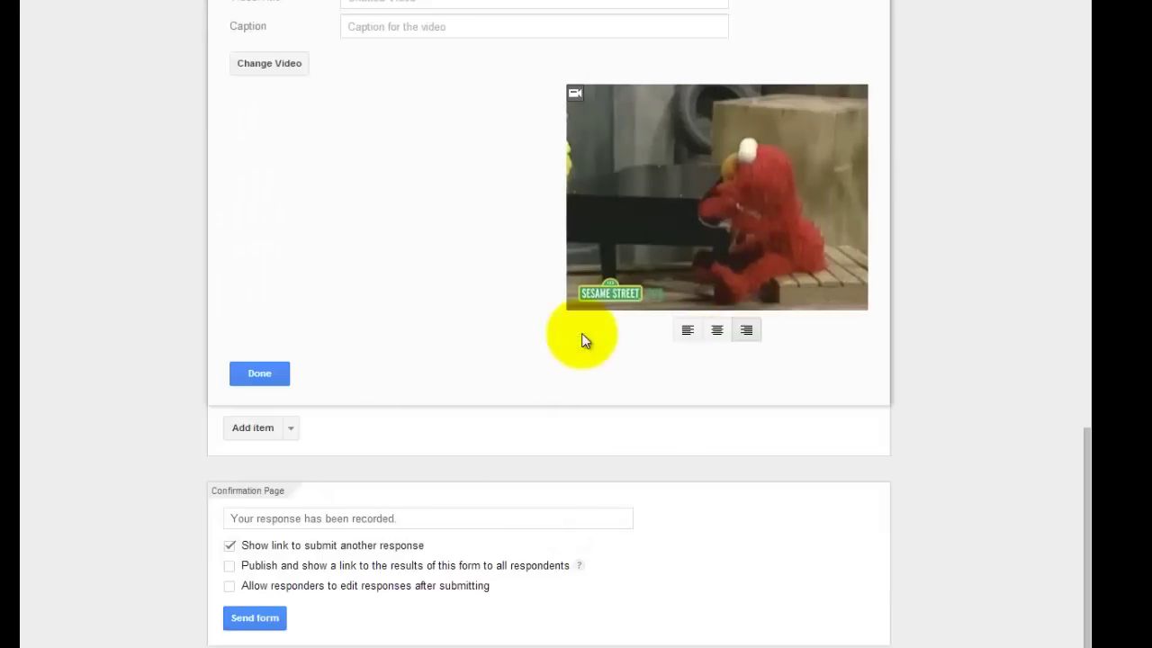
{"action": "left_click", "coordinate": [687, 331]}
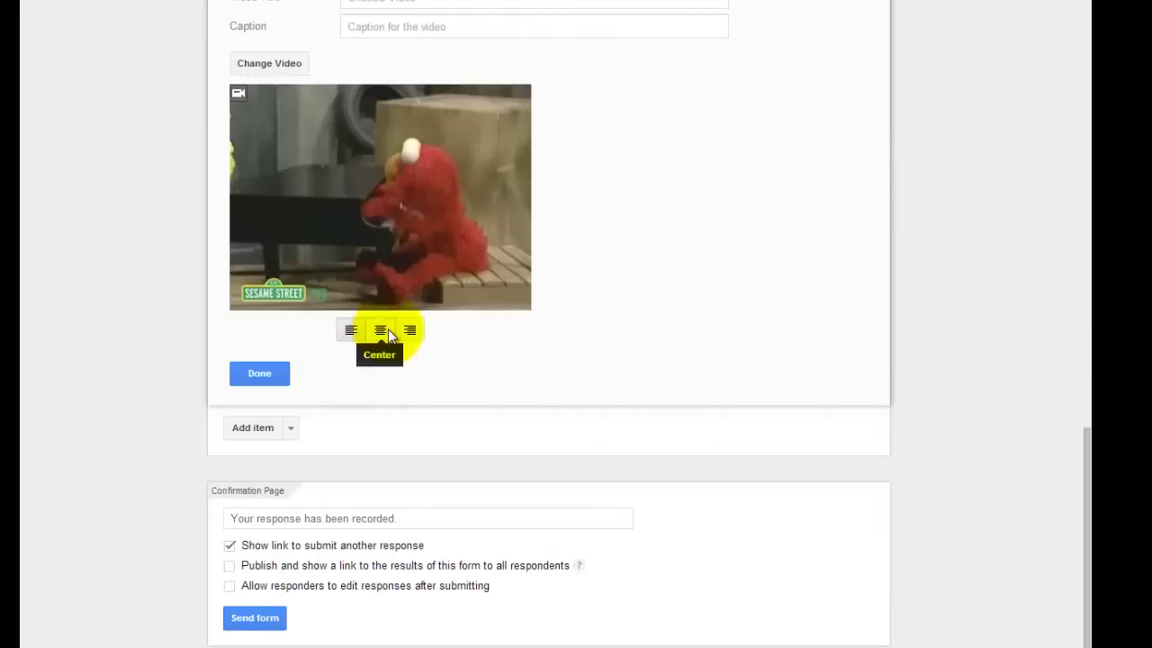
{"action": "left_click", "coordinate": [389, 333]}
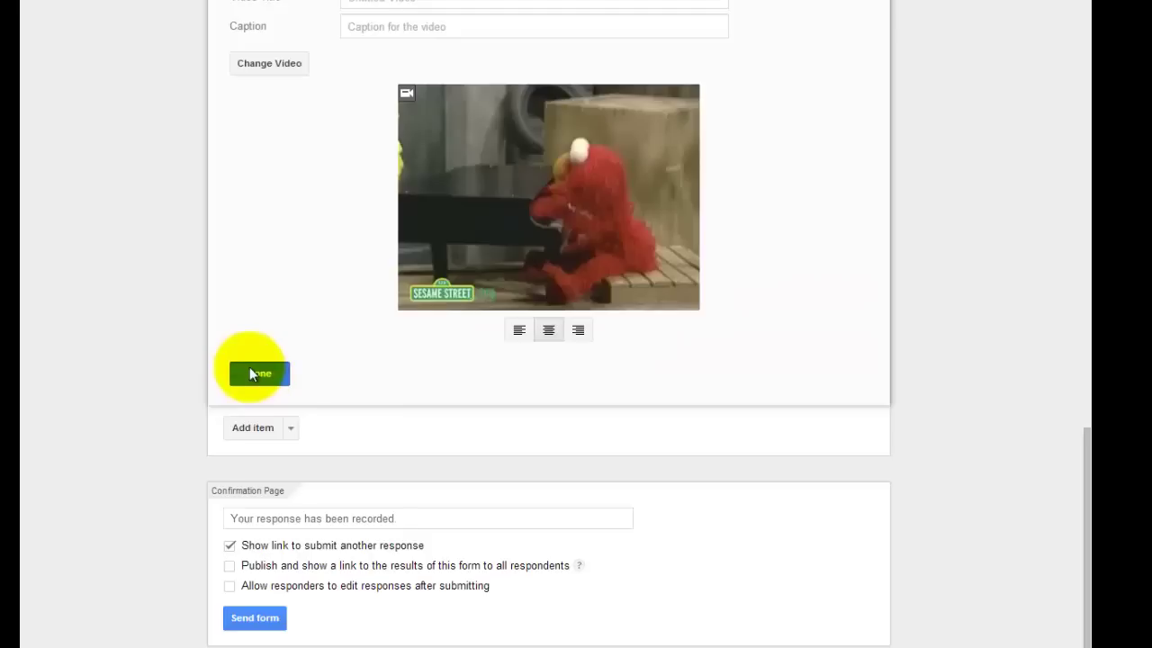
{"action": "left_click", "coordinate": [252, 373]}
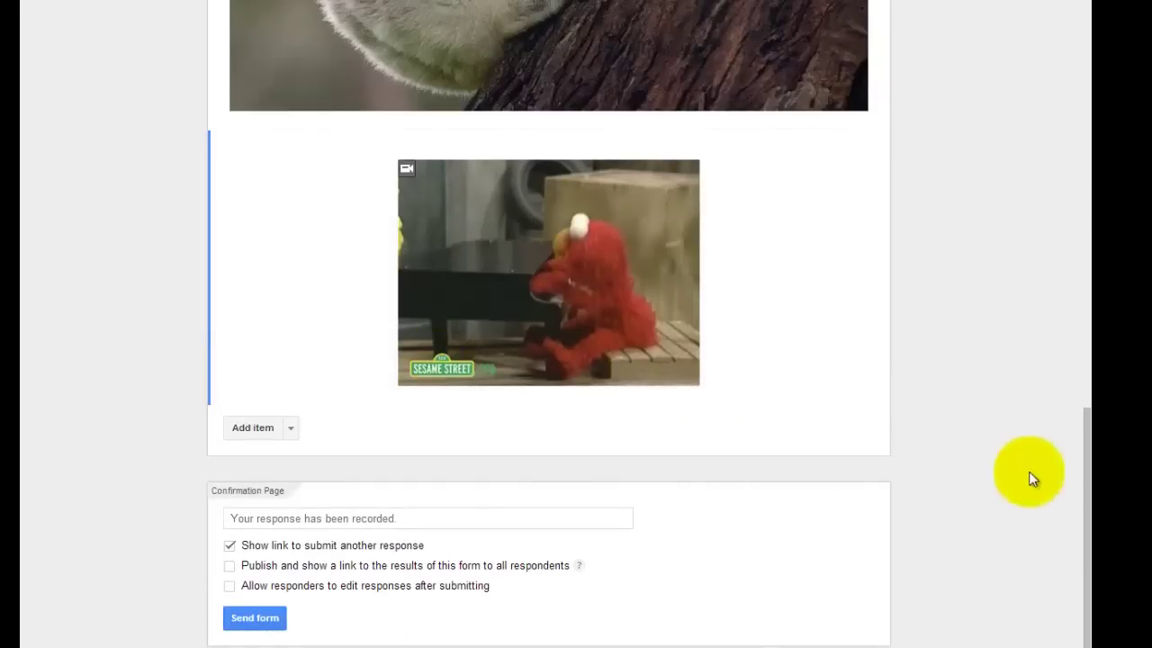
- Open the live form and look over its scale and grid questions
{"action": "left_click_drag", "start_coordinate": [1086, 486], "coordinate": [1080, 4]}
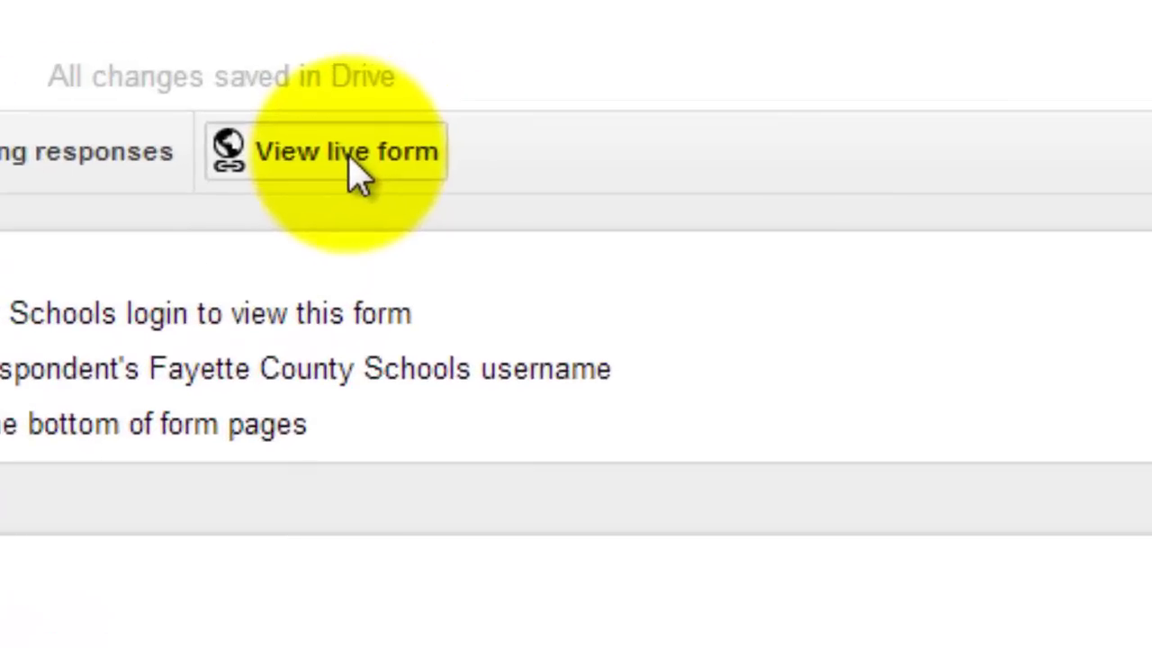
{"action": "left_click", "coordinate": [486, 46]}
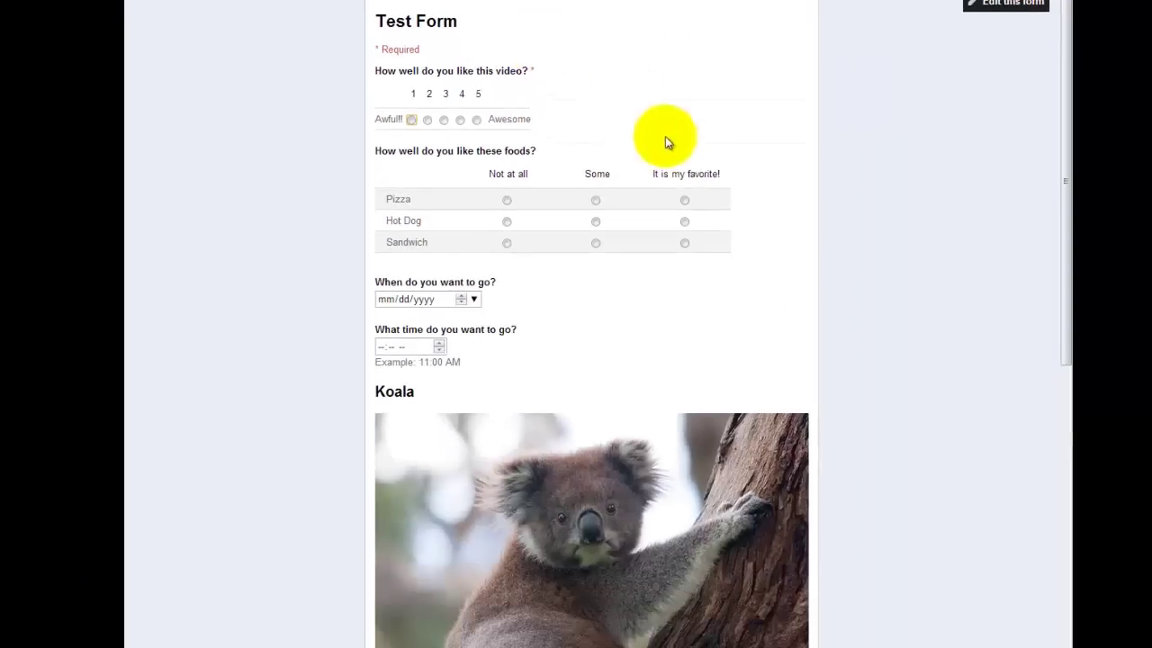
{"action": "mouse_move", "coordinate": [751, 487]}
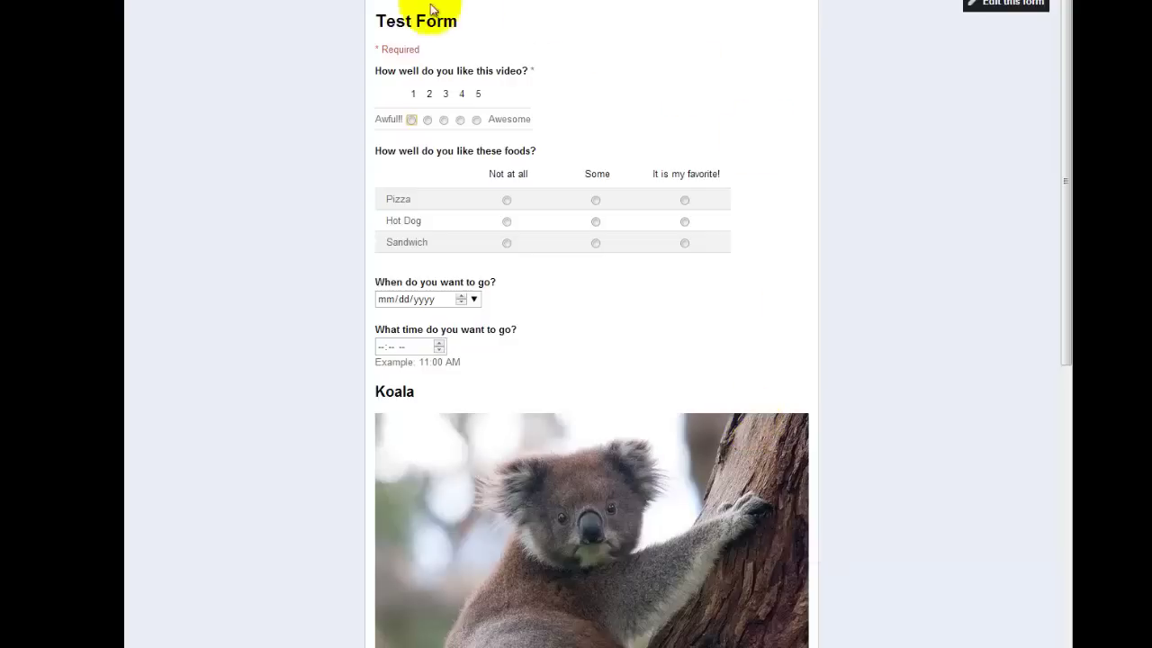
{"action": "left_click", "coordinate": [412, 121]}
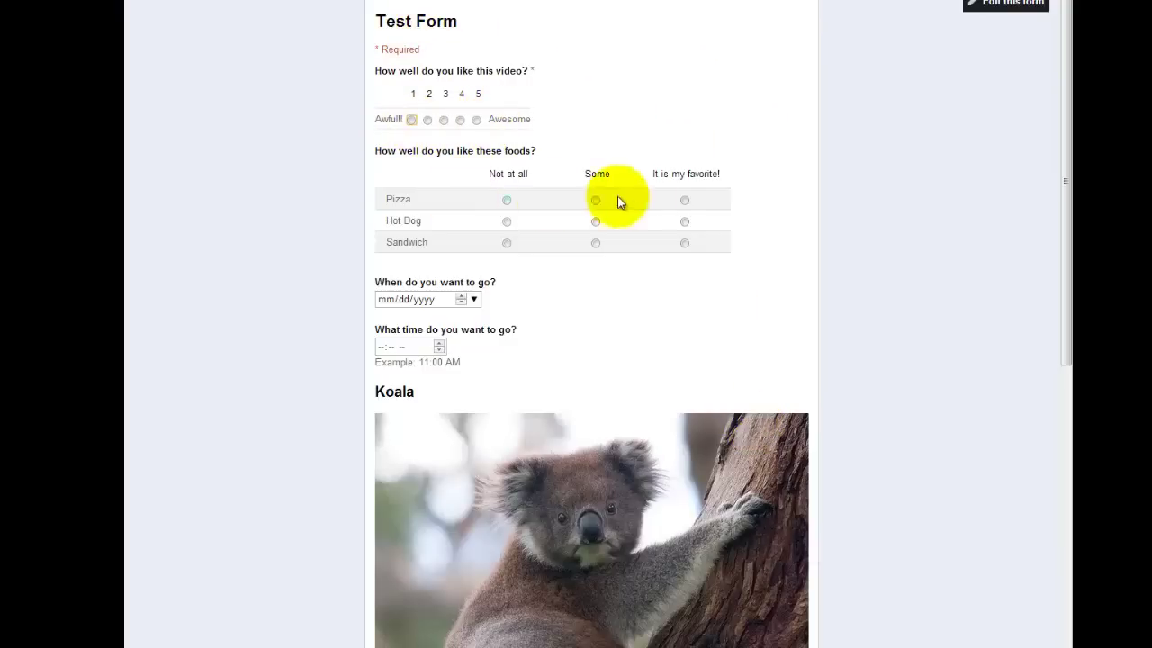
- Answer the live form's date question with 12/31/2010 and view the pop-up calendar without picking another day
{"action": "left_click", "coordinate": [462, 297]}
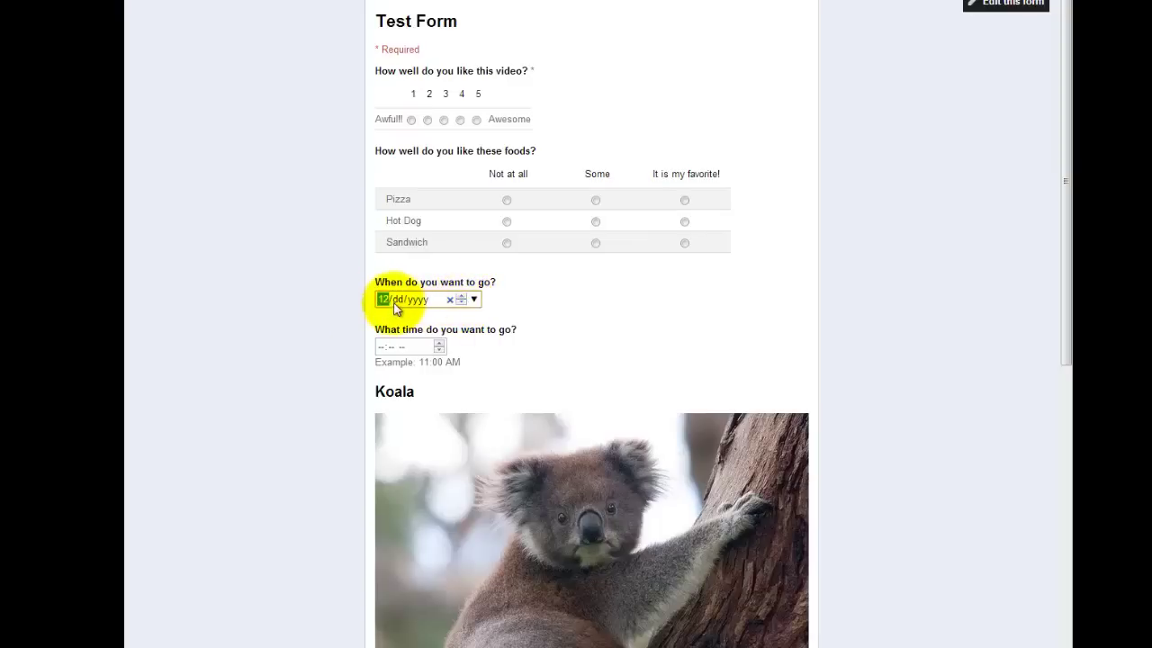
{"action": "left_click", "coordinate": [397, 301]}
{"action": "left_click", "coordinate": [461, 302]}
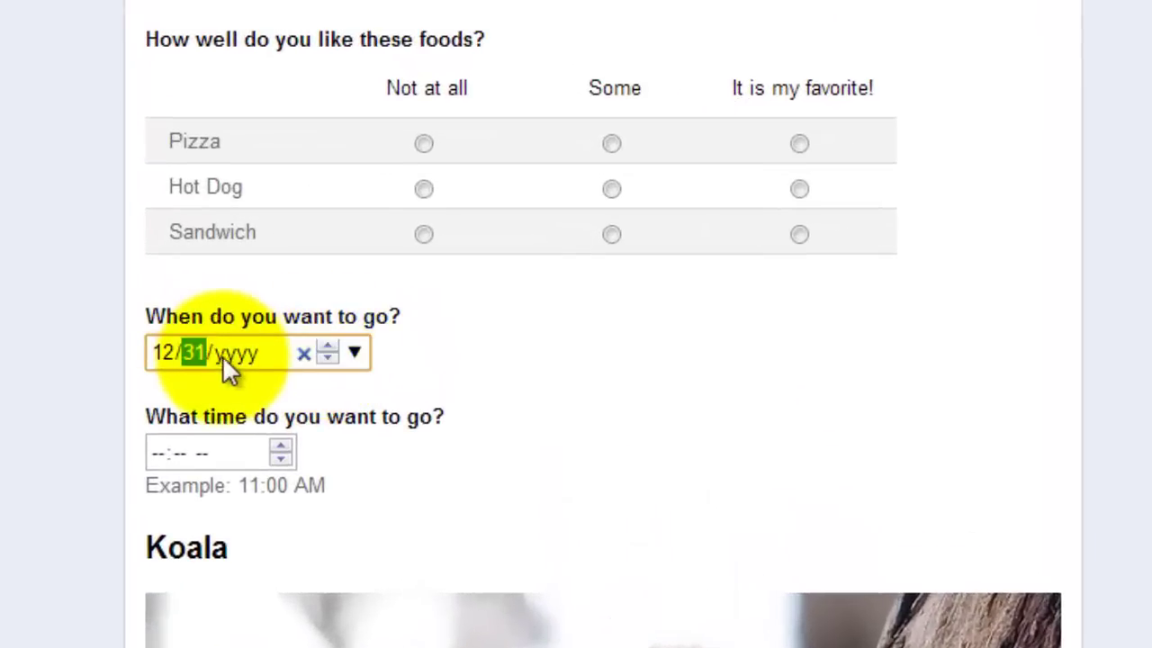
{"action": "left_click", "coordinate": [225, 358]}
{"action": "left_click", "coordinate": [330, 346]}
{"action": "left_click", "coordinate": [329, 360]}
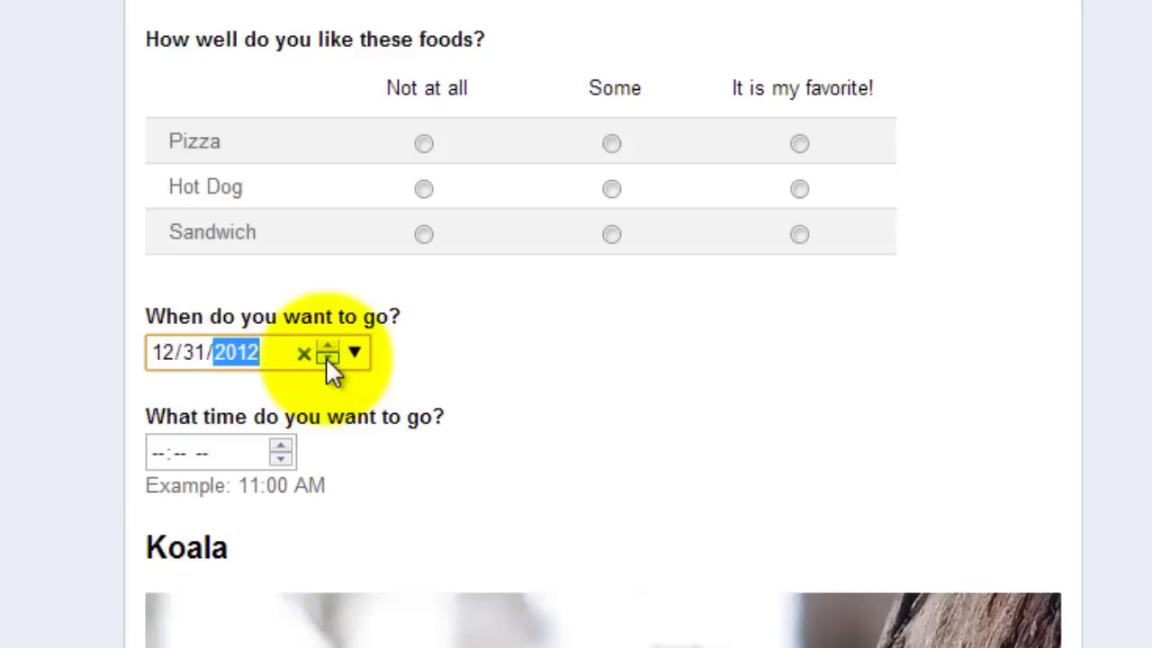
{"action": "left_click", "coordinate": [329, 361]}
{"action": "left_click", "coordinate": [330, 360]}
{"action": "left_click", "coordinate": [354, 353]}
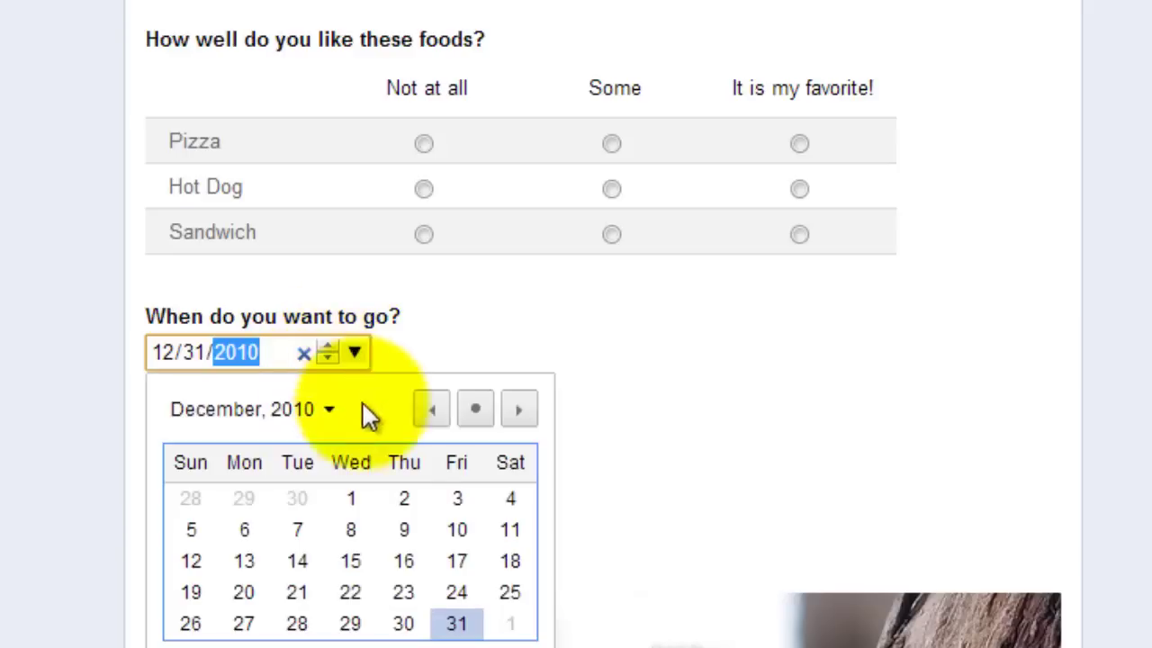
{"action": "left_click", "coordinate": [763, 365]}
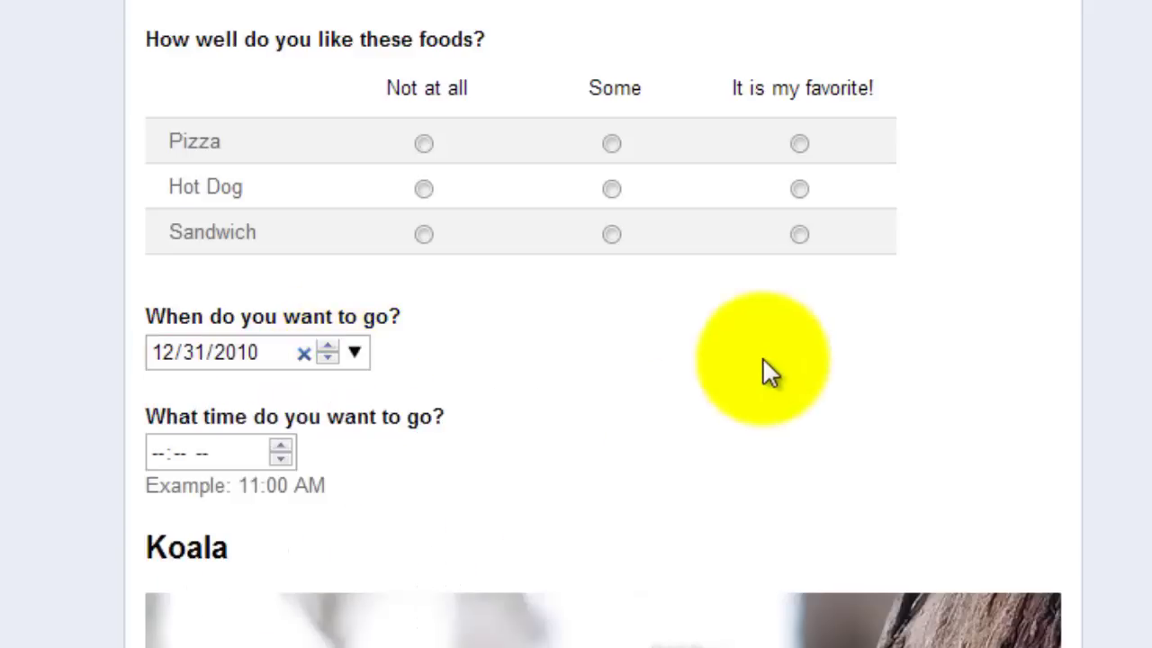
- Set the hour of the live form's time question to 12 and adjust its minutes
{"action": "left_click", "coordinate": [279, 456]}
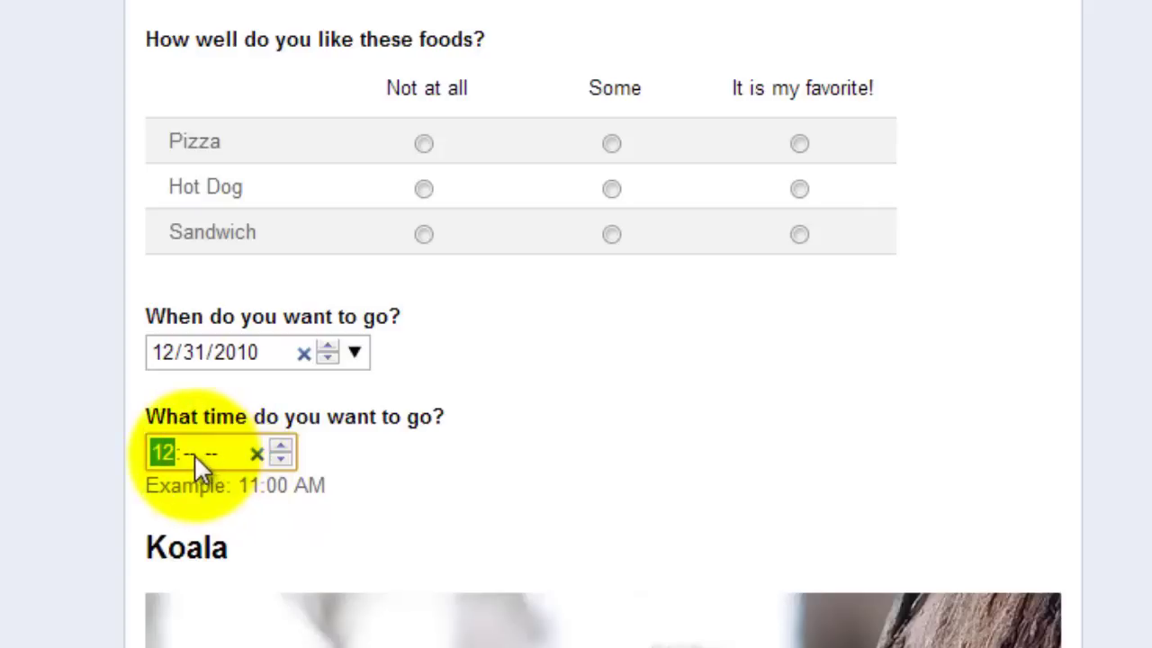
{"action": "left_click", "coordinate": [192, 454]}
{"action": "left_click", "coordinate": [282, 453]}
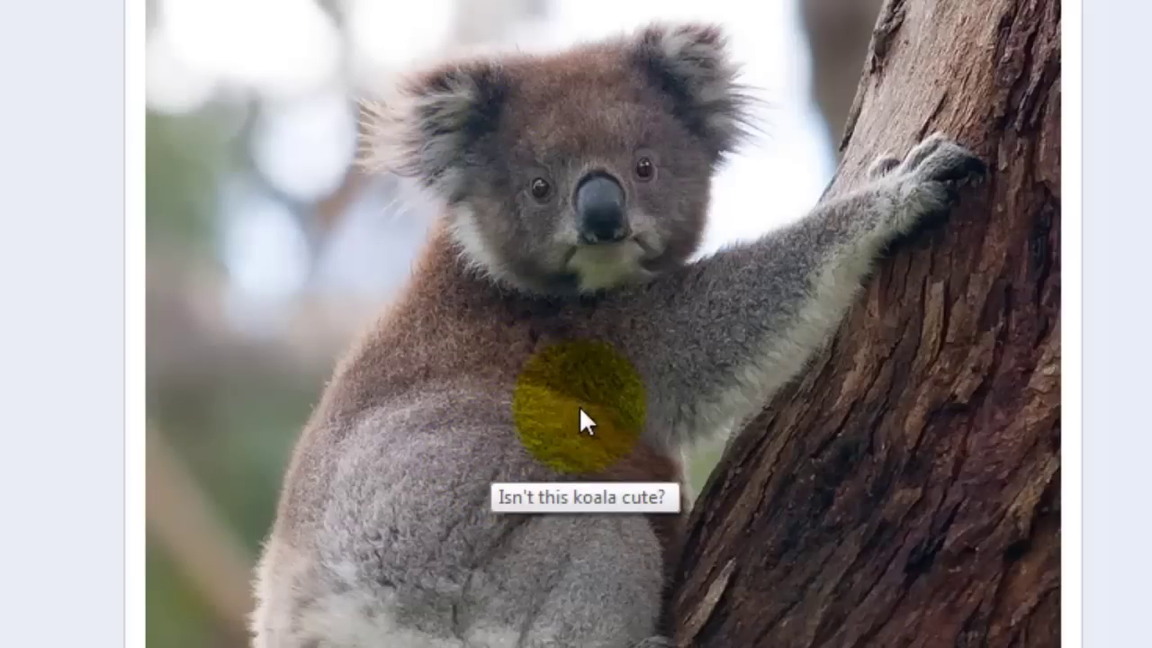
- Test the embedded "Sesame Street: Elmo's Song" video in the live form by playing and pausing it
{"action": "scroll", "coordinate": [581, 407], "scroll_direction": "down", "scroll_amount": 8}
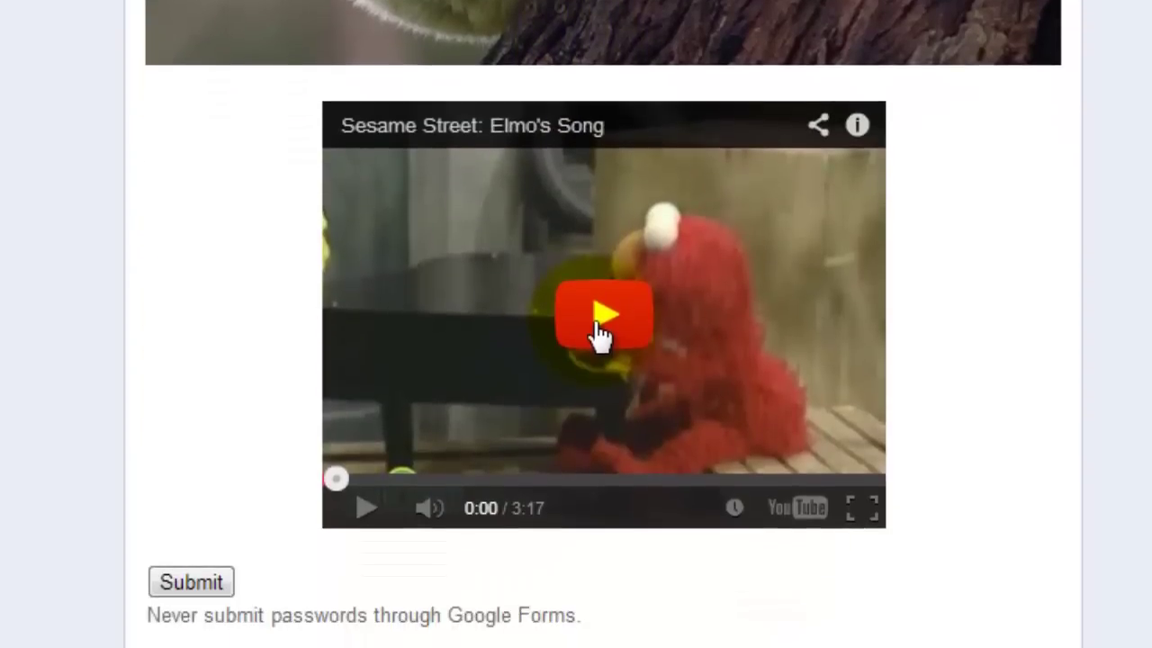
{"action": "left_click", "coordinate": [598, 334]}
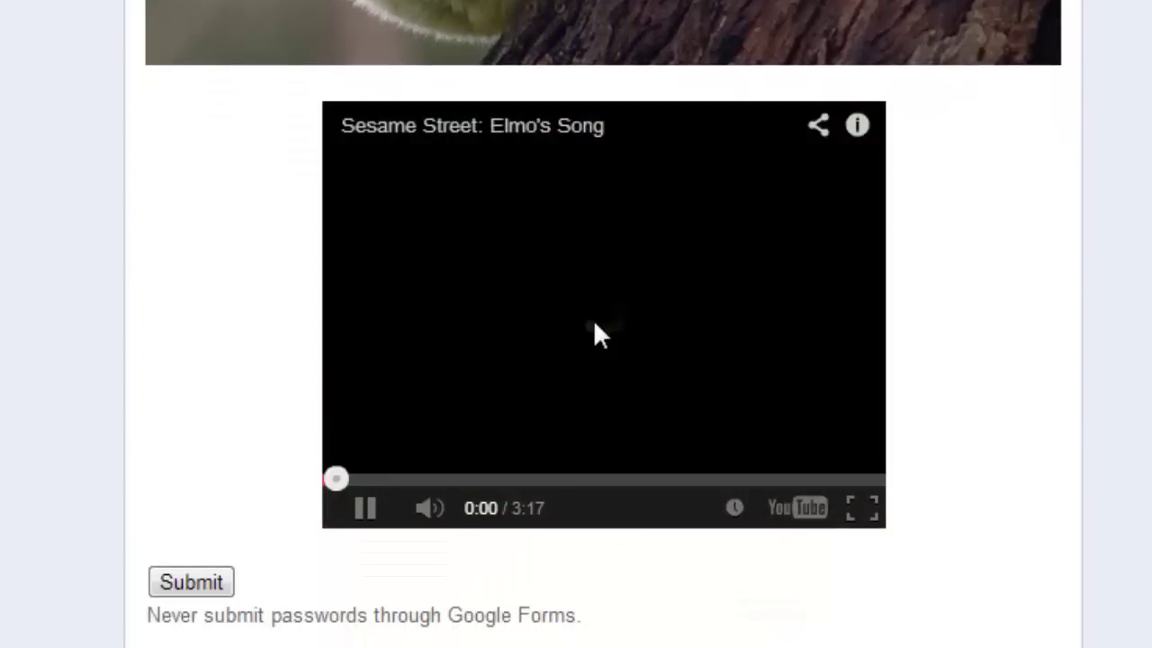
{"action": "left_click", "coordinate": [599, 335]}
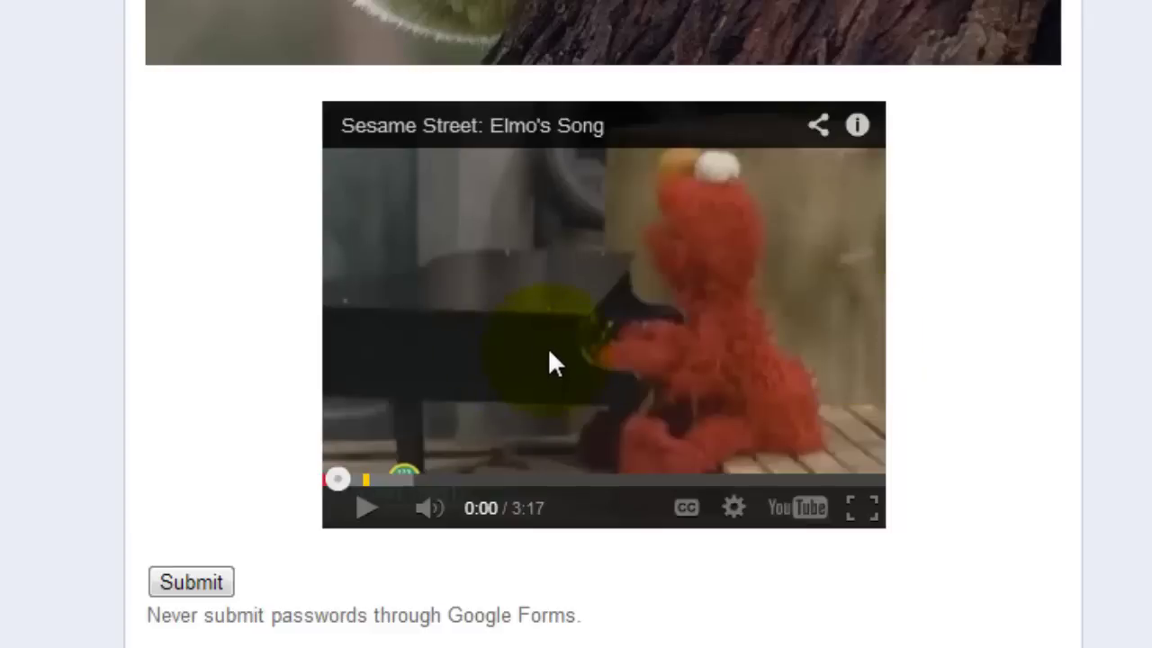
- Return to the form editor and display the list of item types that can be inserted
{"action": "scroll", "coordinate": [548, 347], "scroll_direction": "up", "scroll_amount": 9}
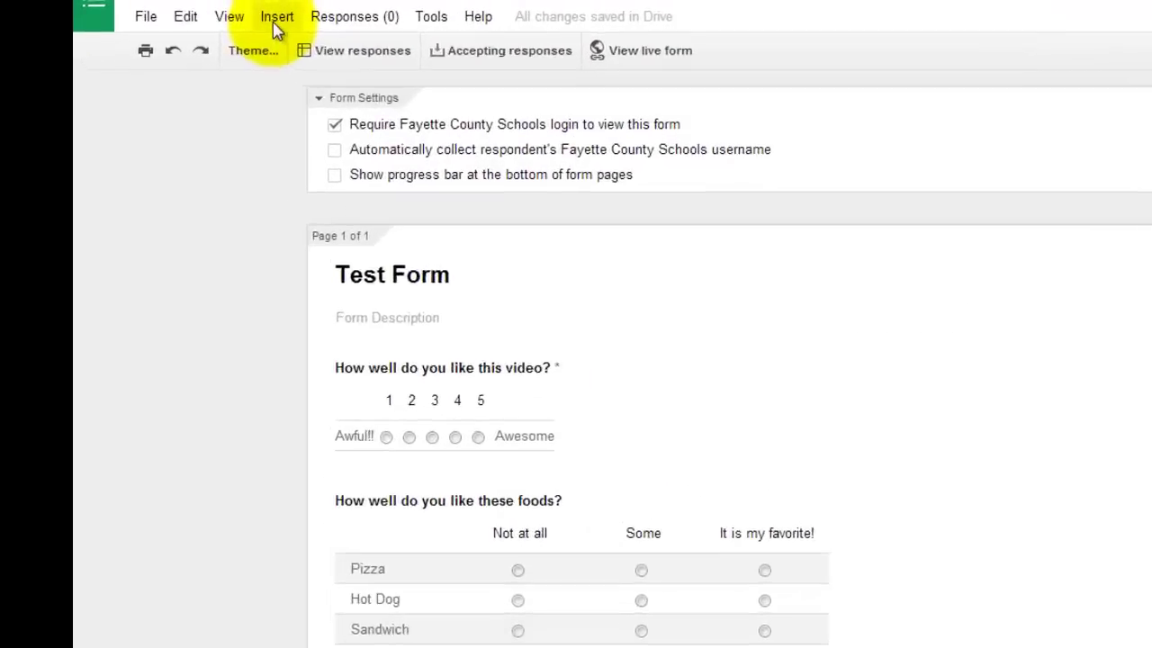
{"action": "left_click", "coordinate": [241, 13]}
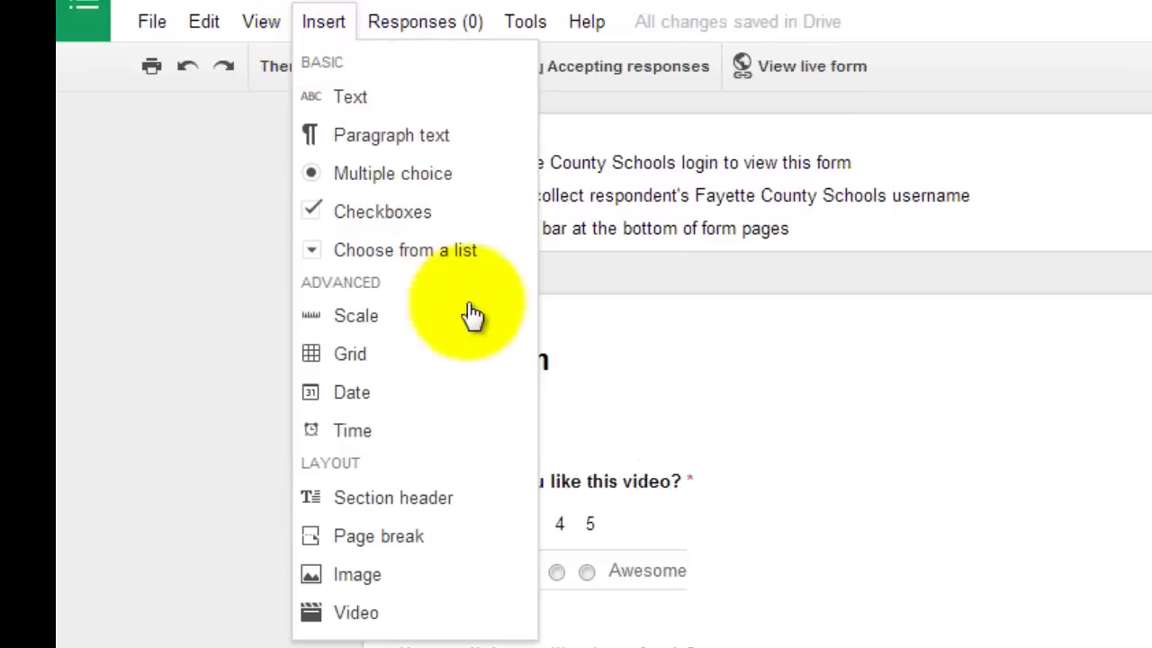